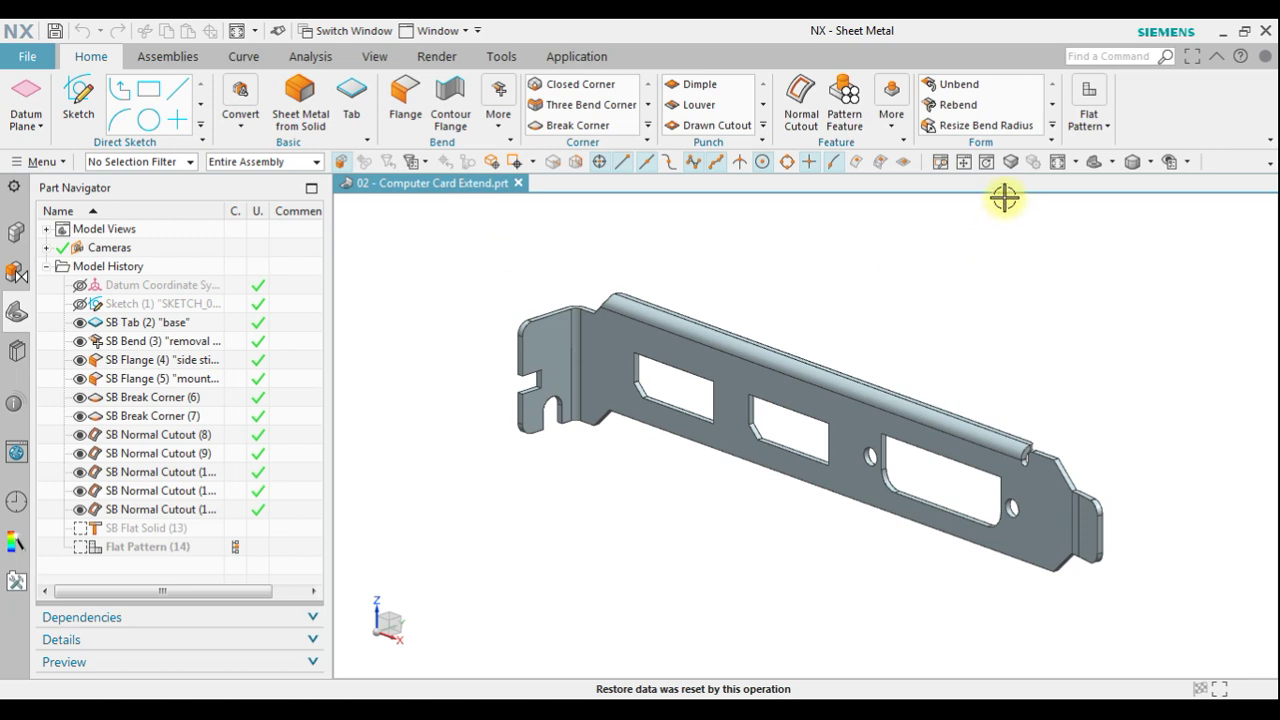
Unbend the two bend faces at the slotted end, keeping the base face stationary.
click(960, 88)
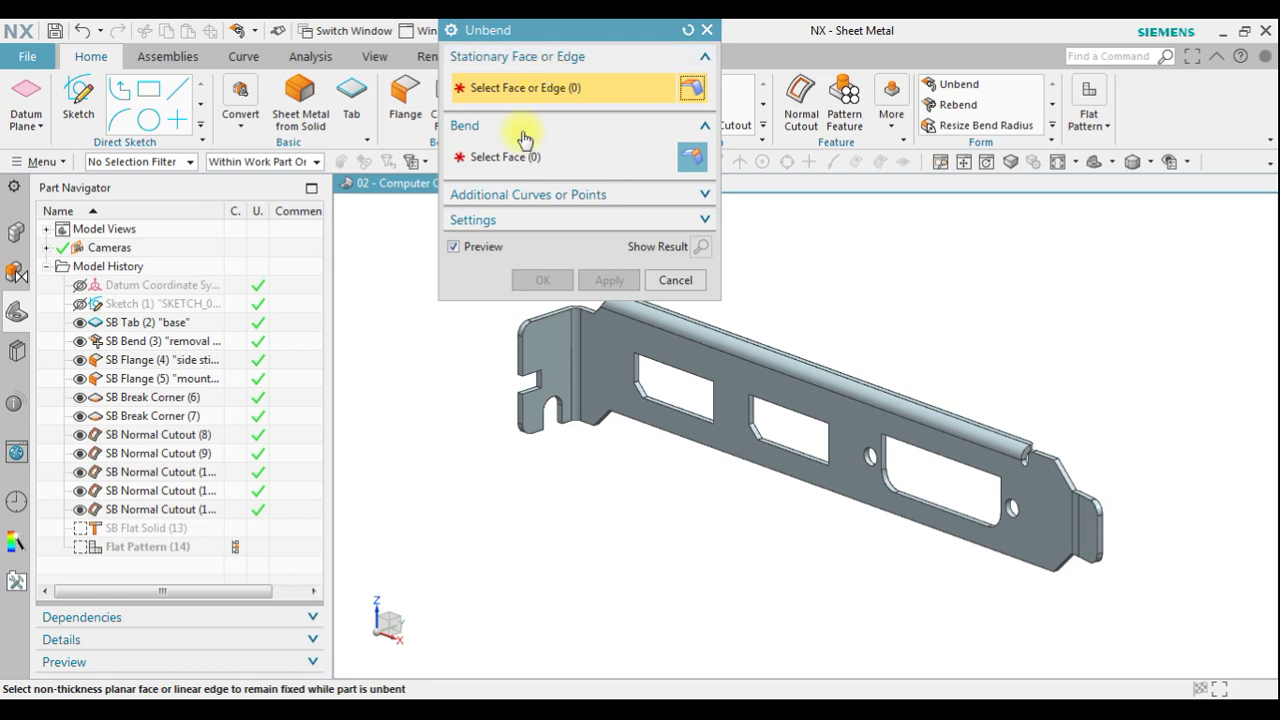
scroll(471, 329, up, 5)
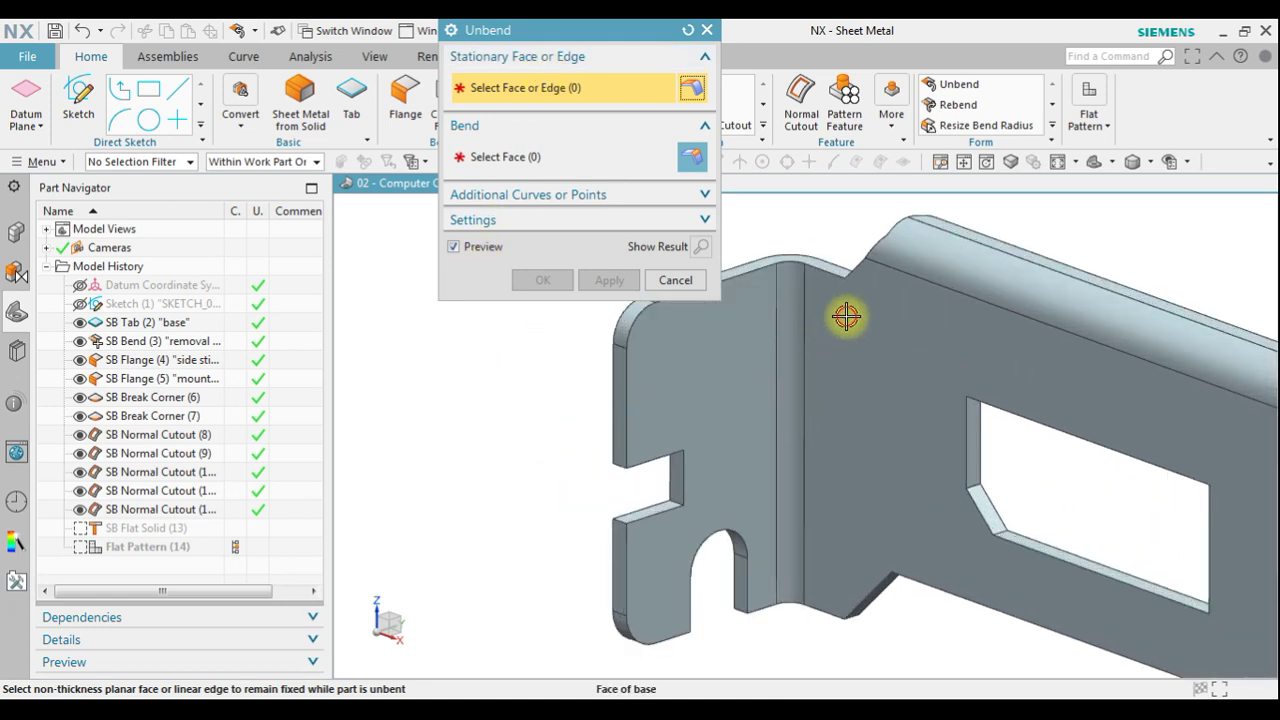
click(846, 316)
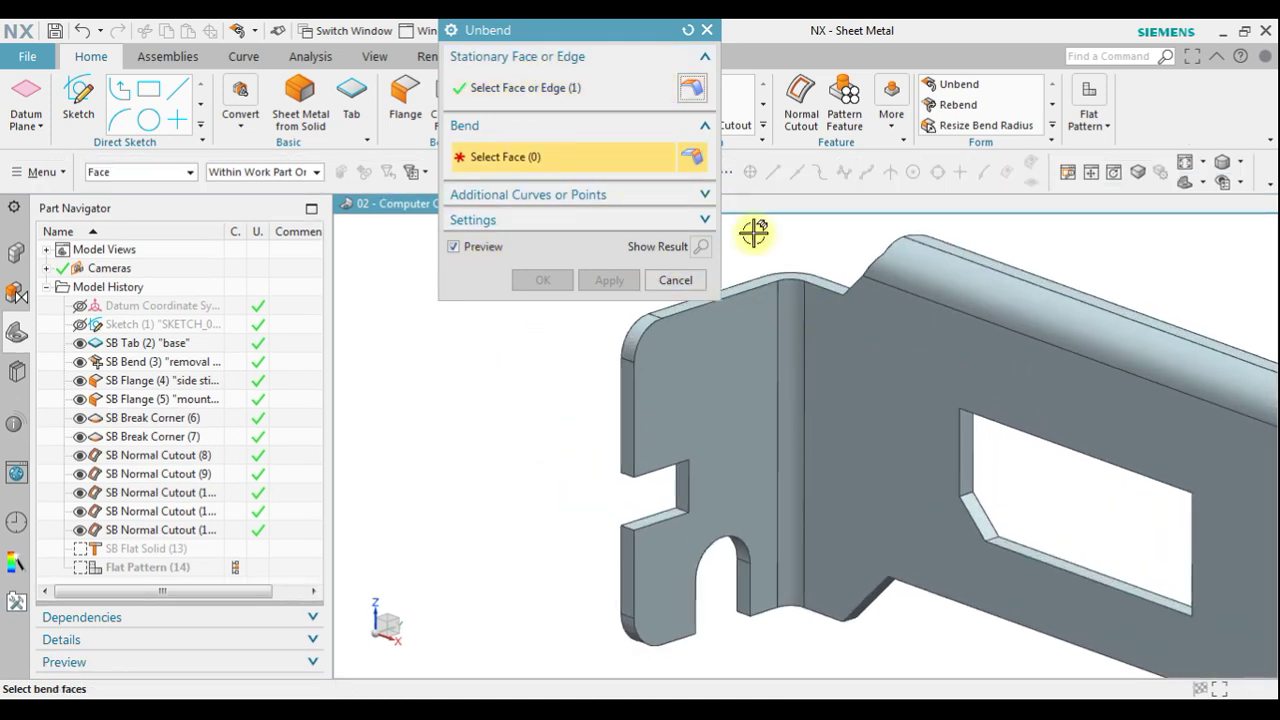
click(802, 303)
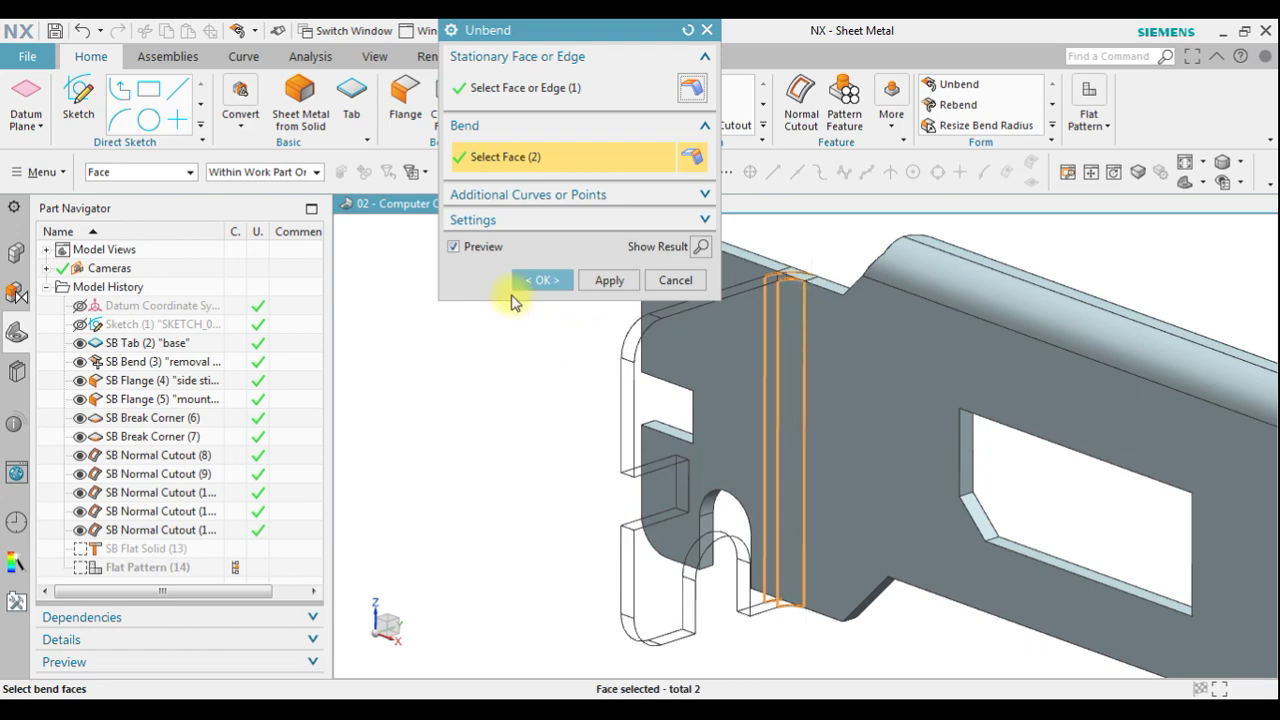
click(545, 280)
middle_drag(514, 420, 680, 404)
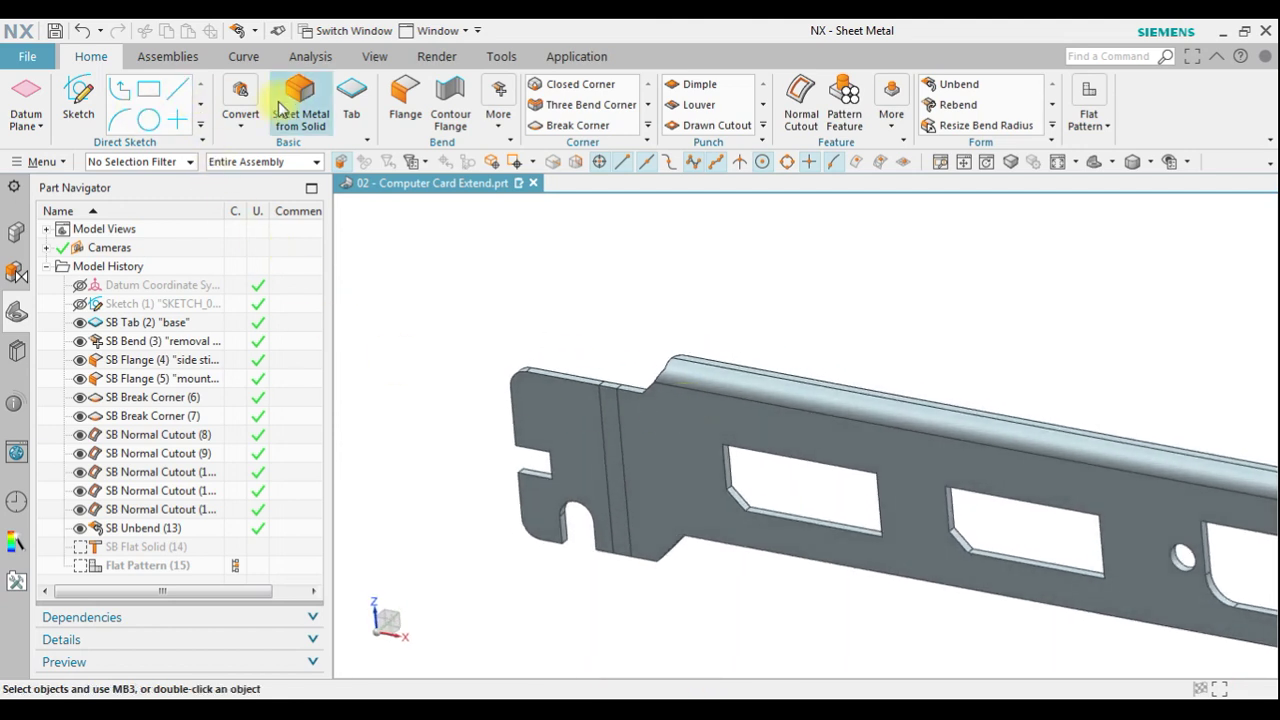
Start a Secondary tab and sketch it on the Face of mounting flange.
click(355, 92)
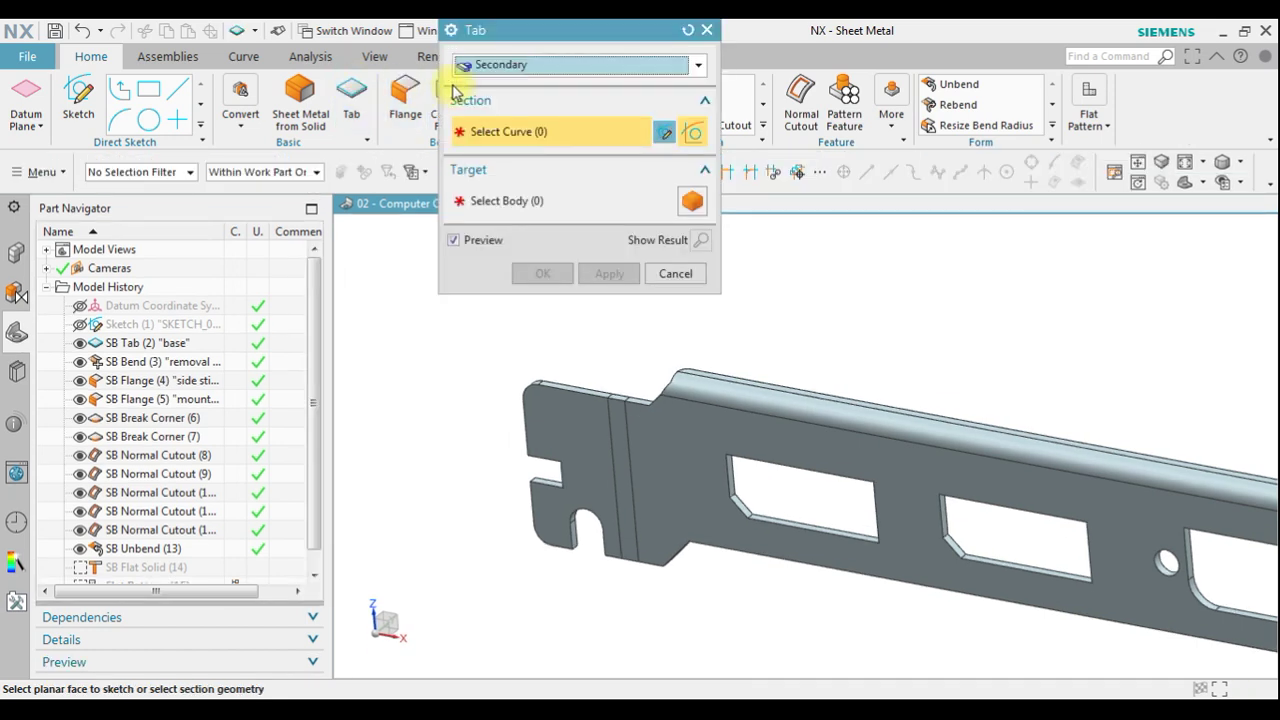
click(487, 66)
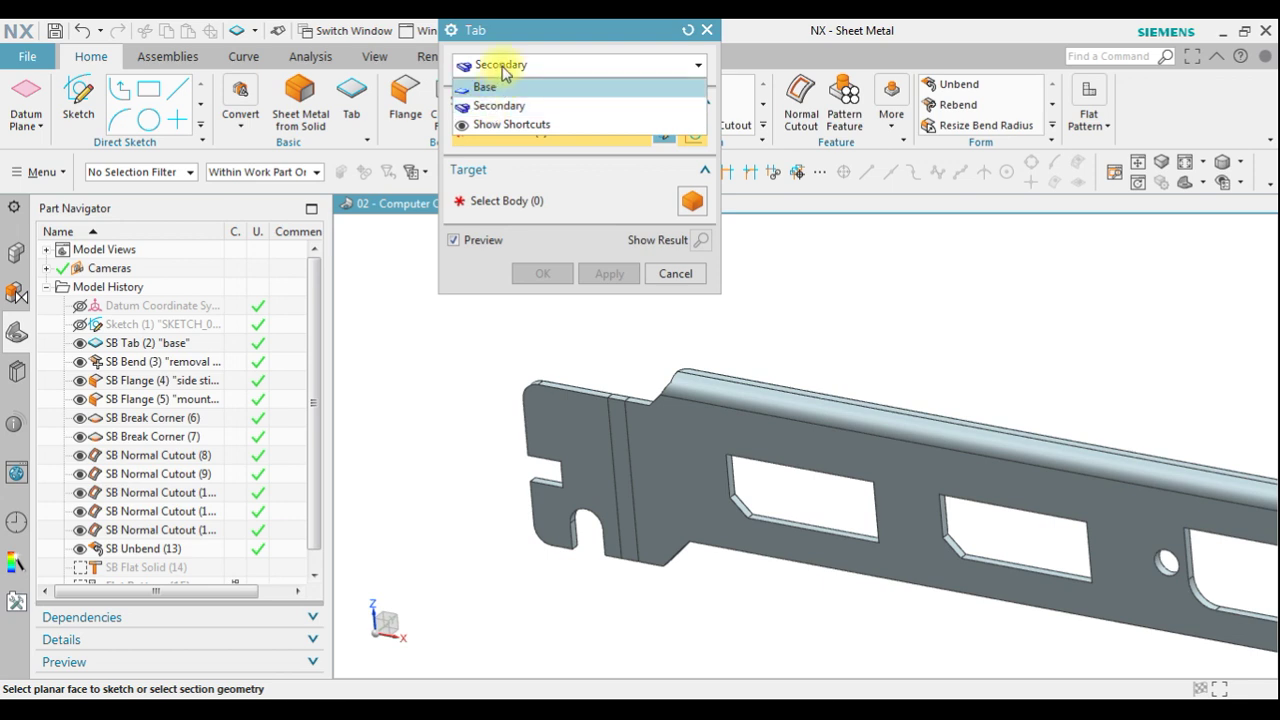
click(503, 68)
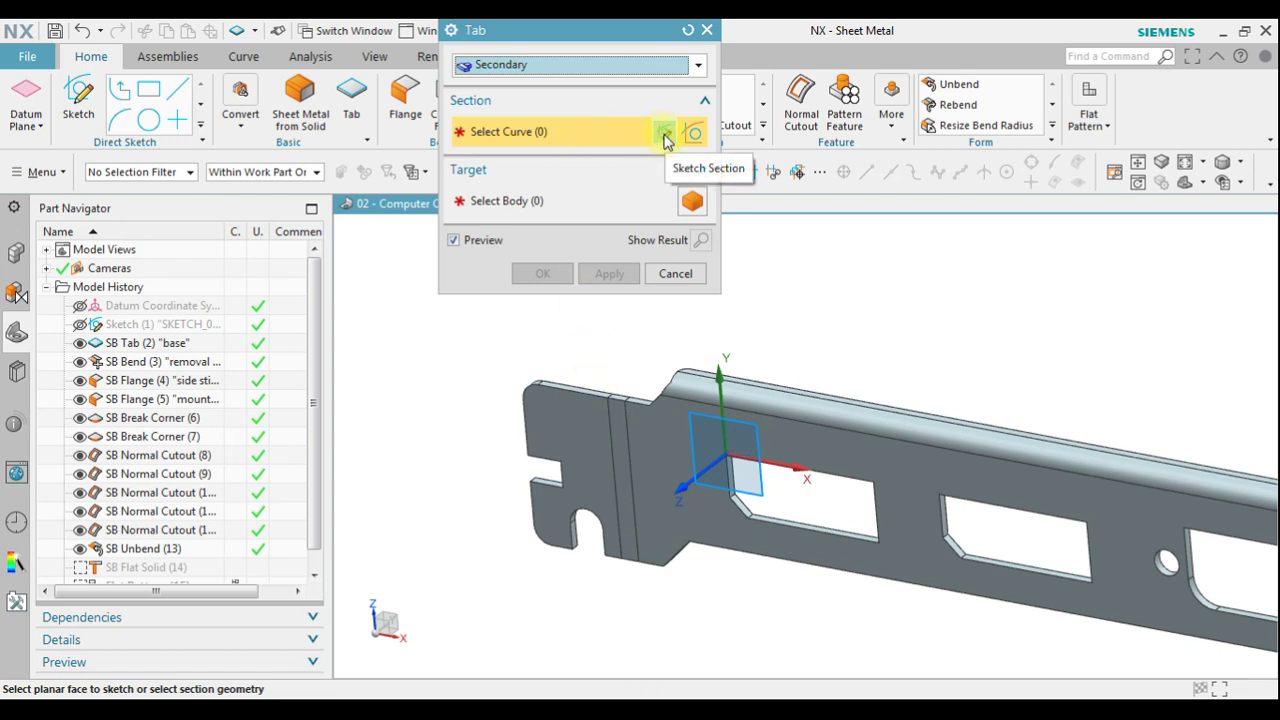
click(563, 400)
click(611, 404)
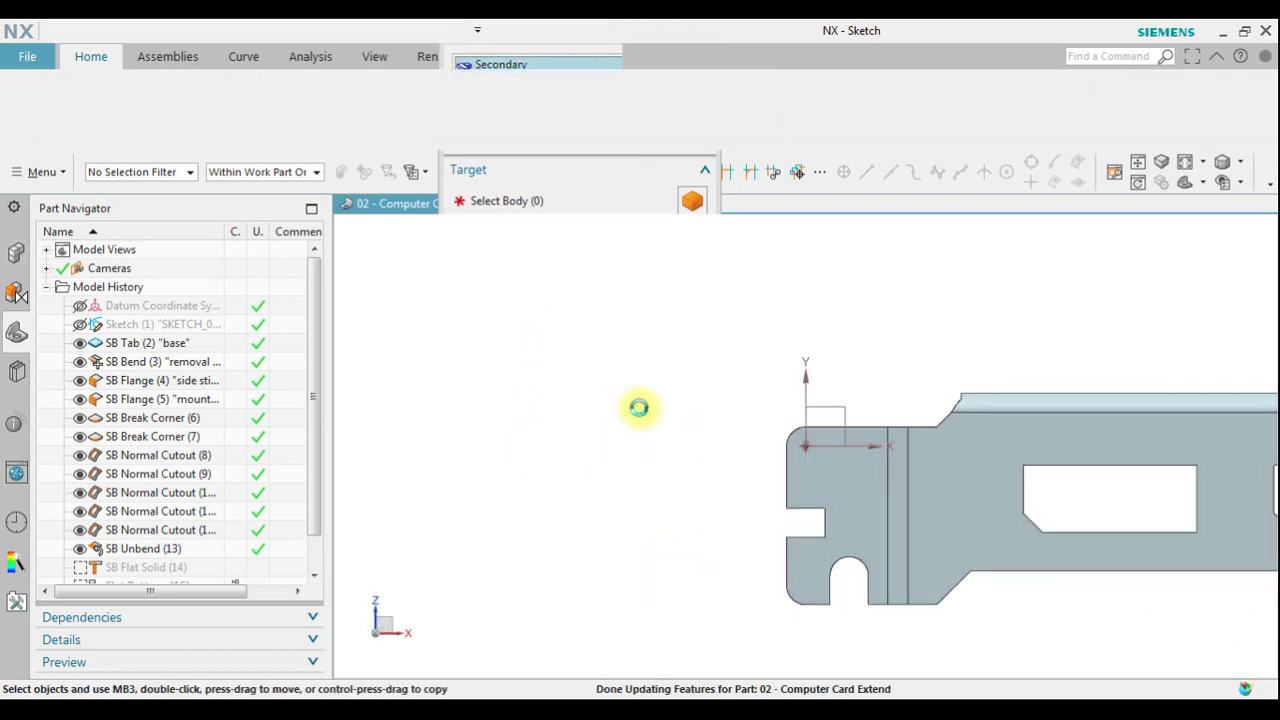
Draw slanted, horizontal and slanted lines from the flange edge to the base edge's end point.
scroll(930, 393, up, 4)
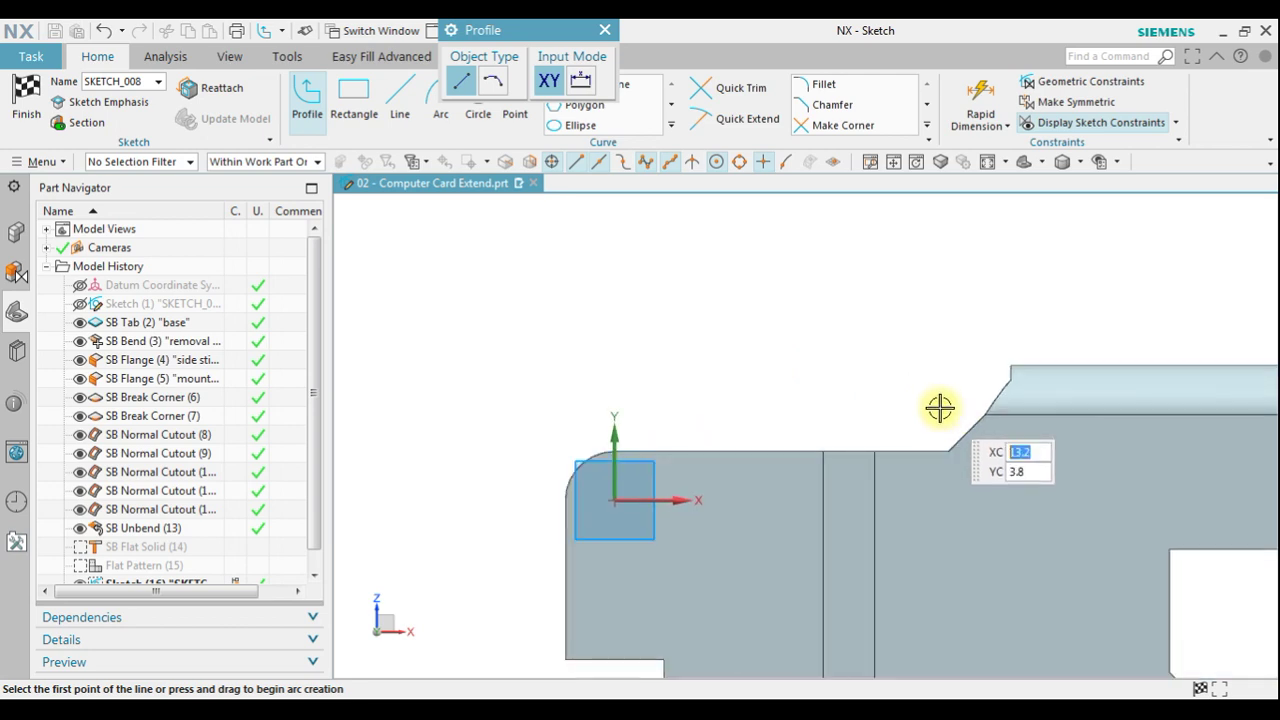
click(405, 100)
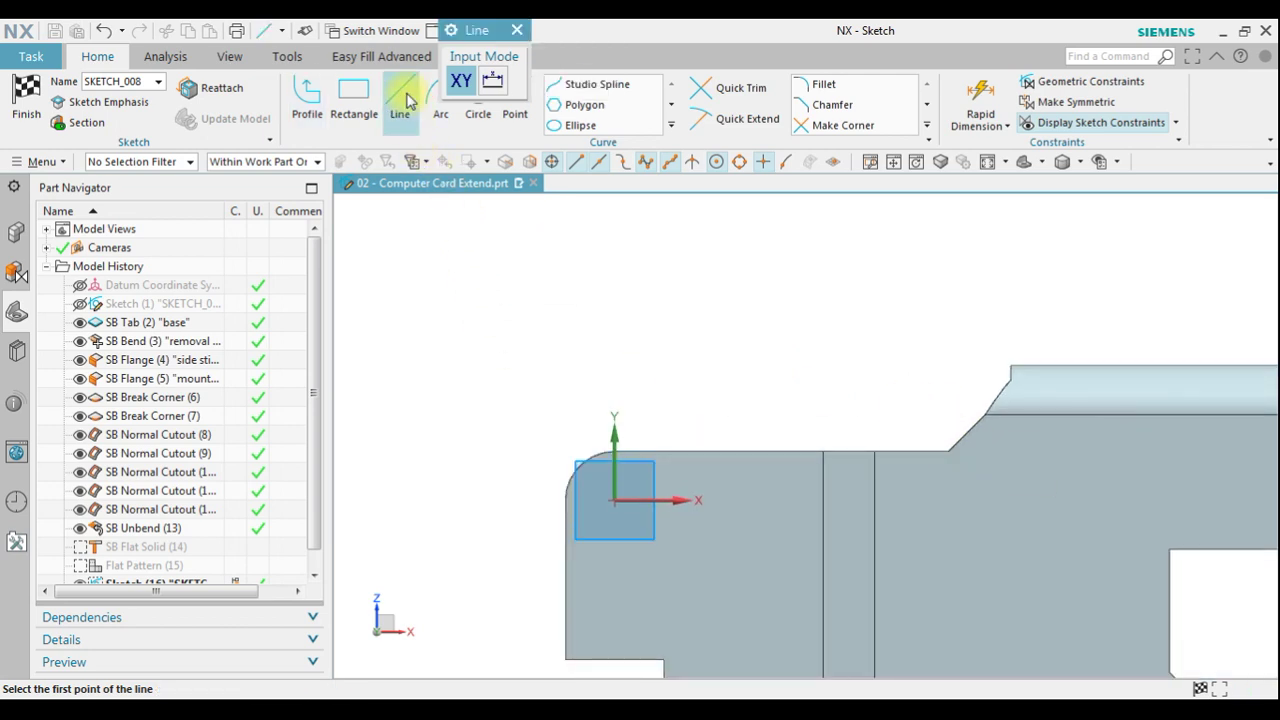
click(617, 451)
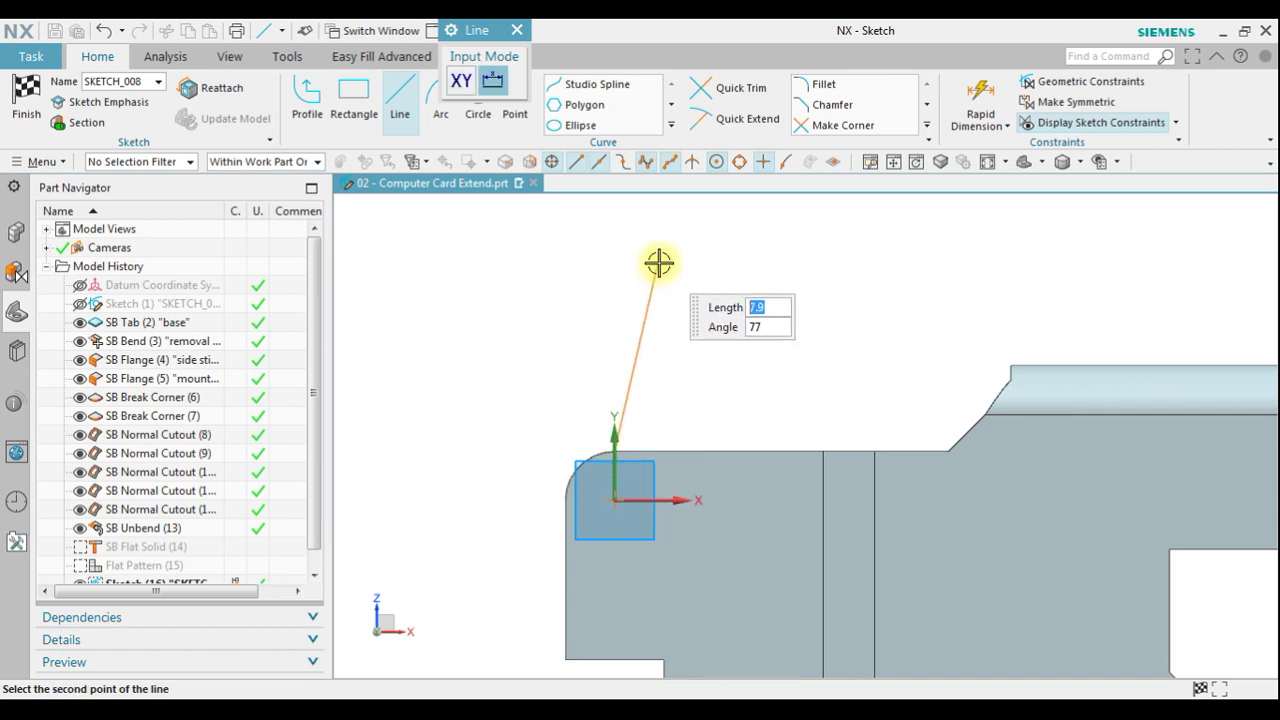
click(660, 263)
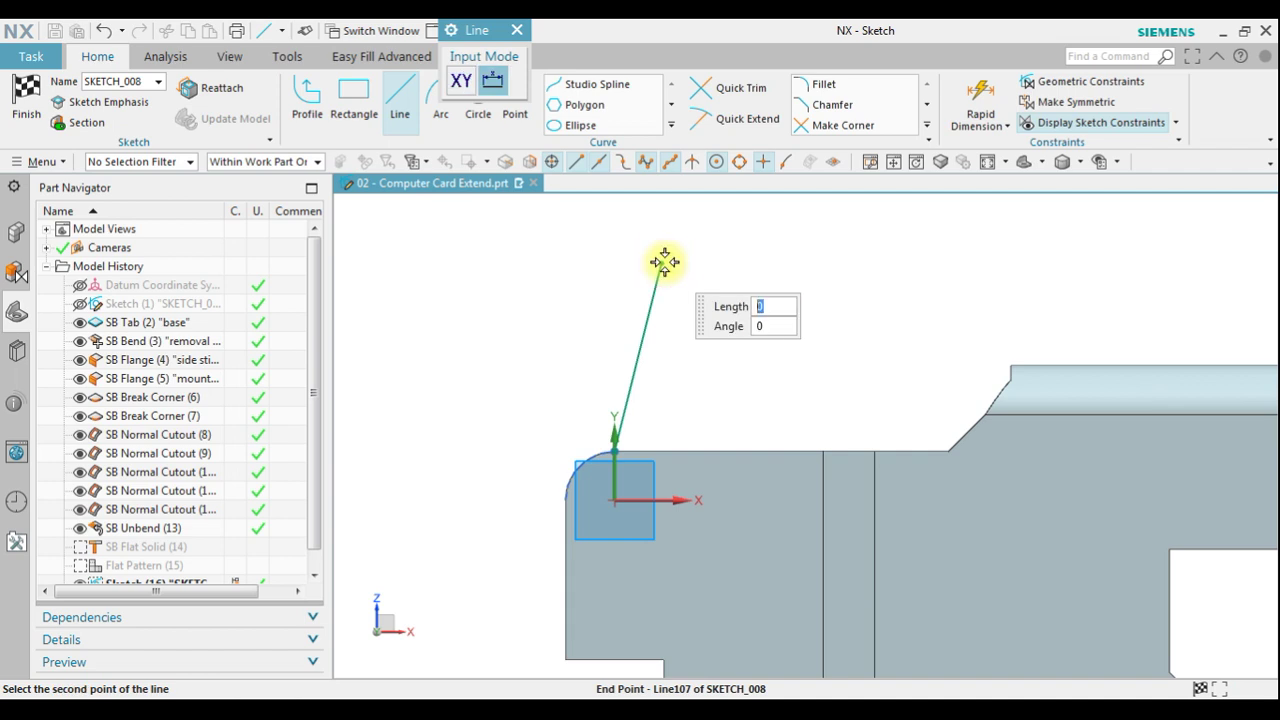
click(818, 264)
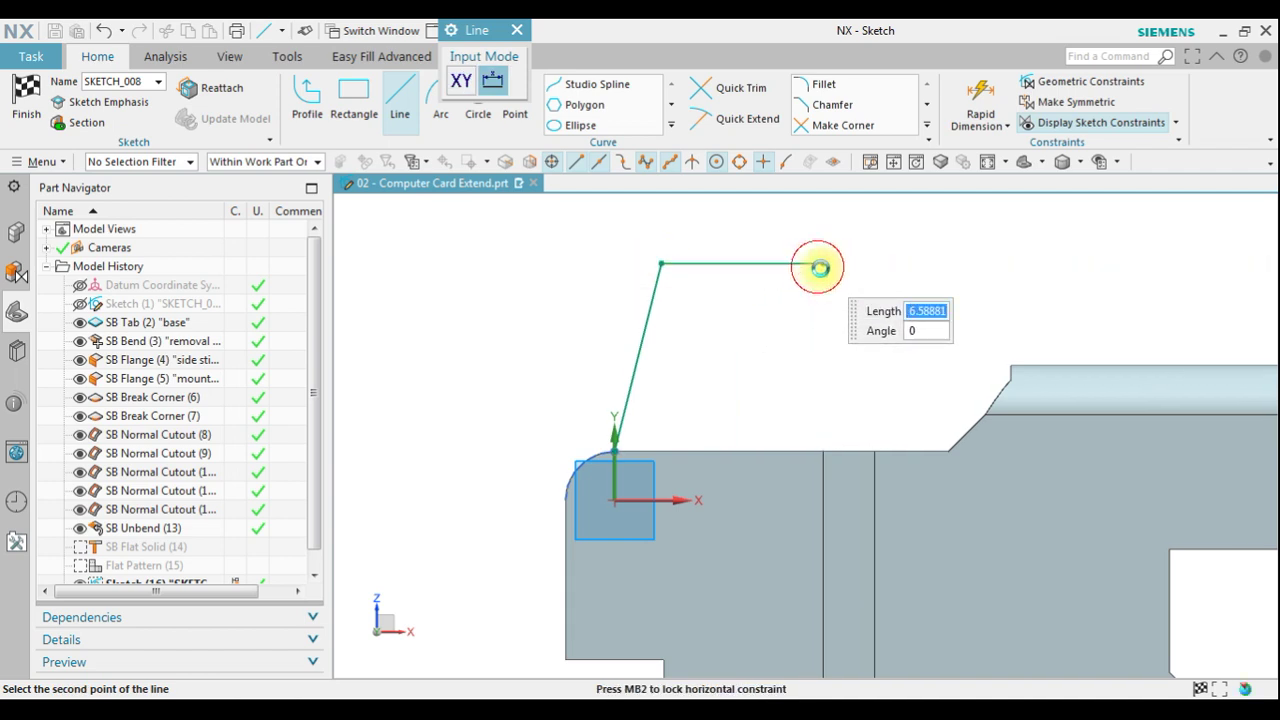
click(831, 264)
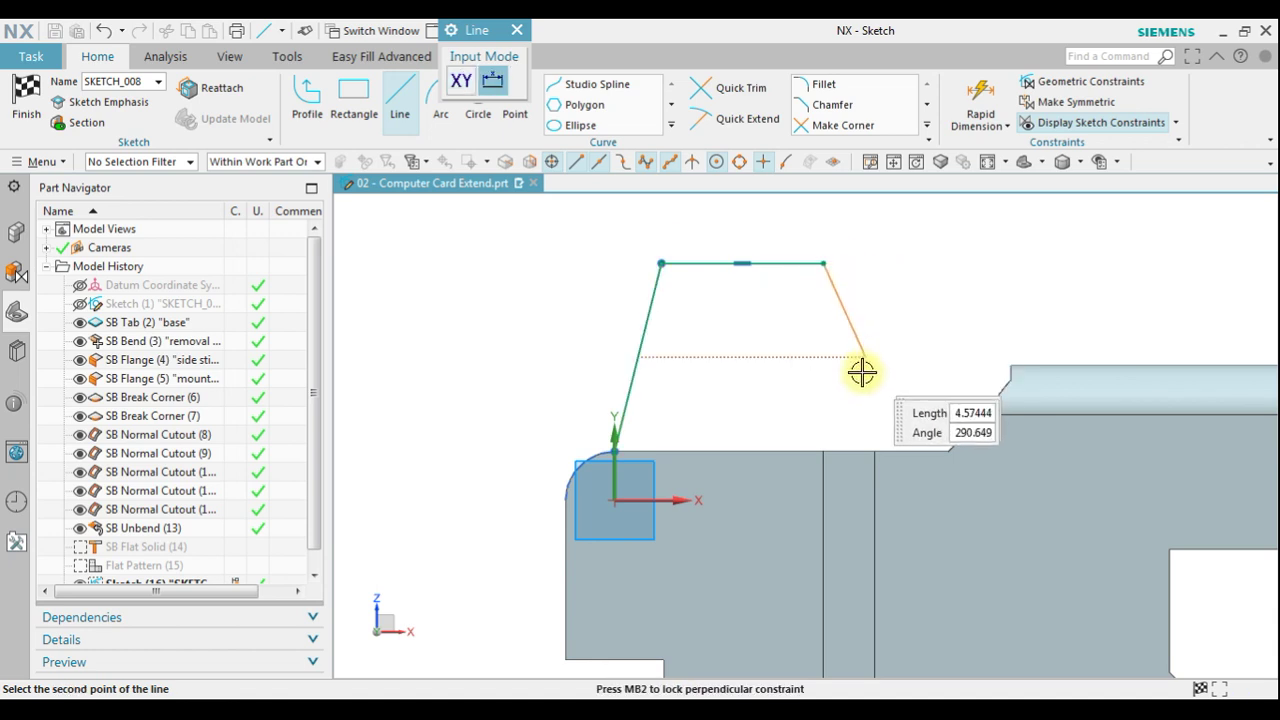
click(948, 453)
click(1020, 492)
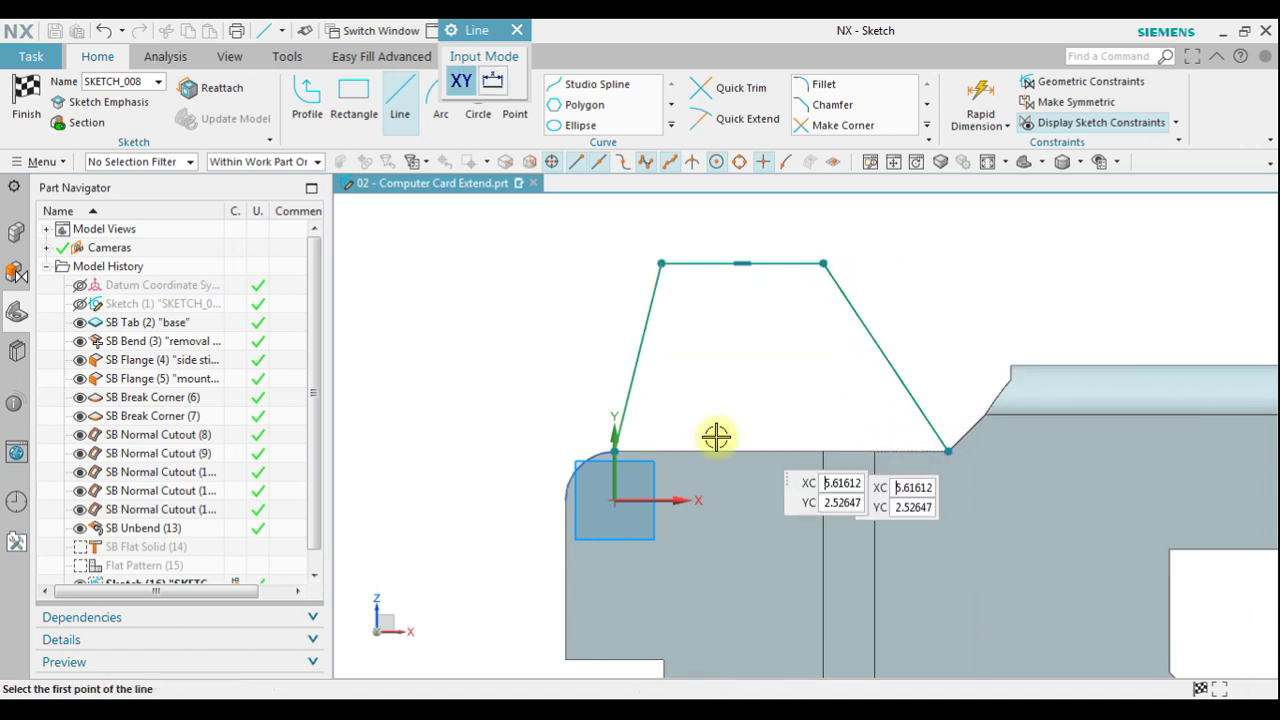
click(981, 95)
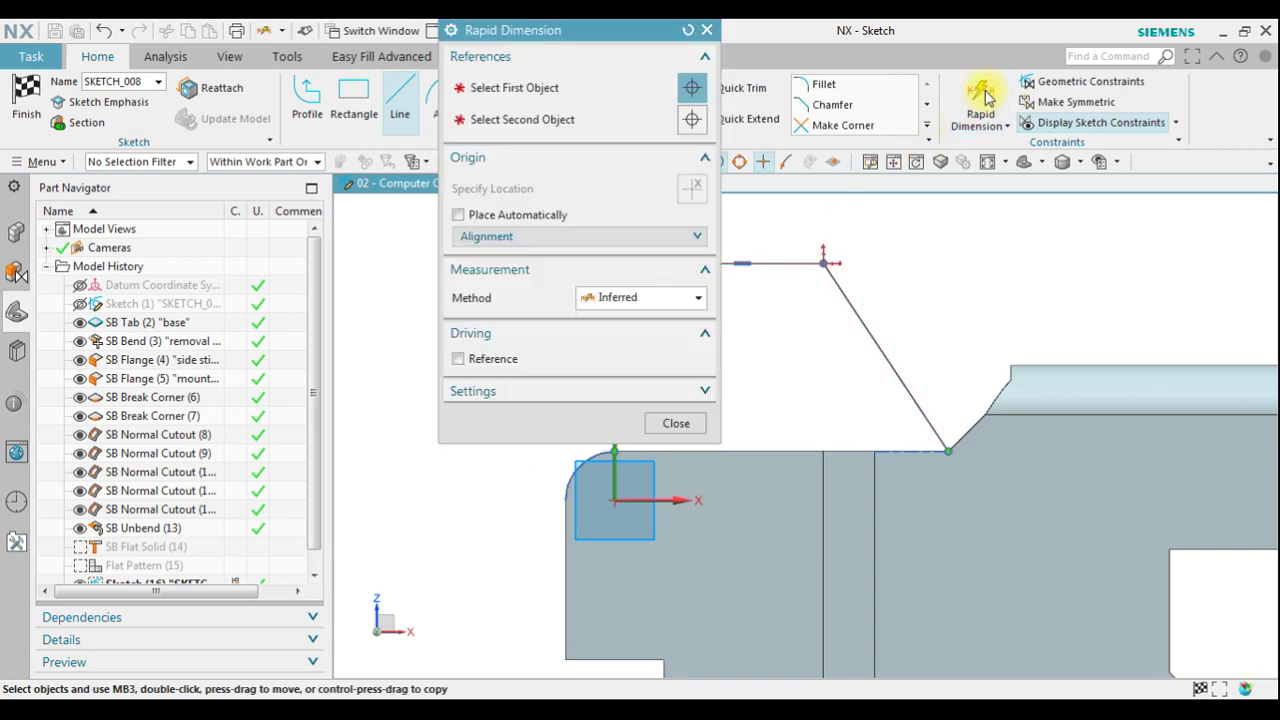
Dimension the tab's height from top line to bottom edge as 7.5 (p233).
scroll(1042, 294, down, 3)
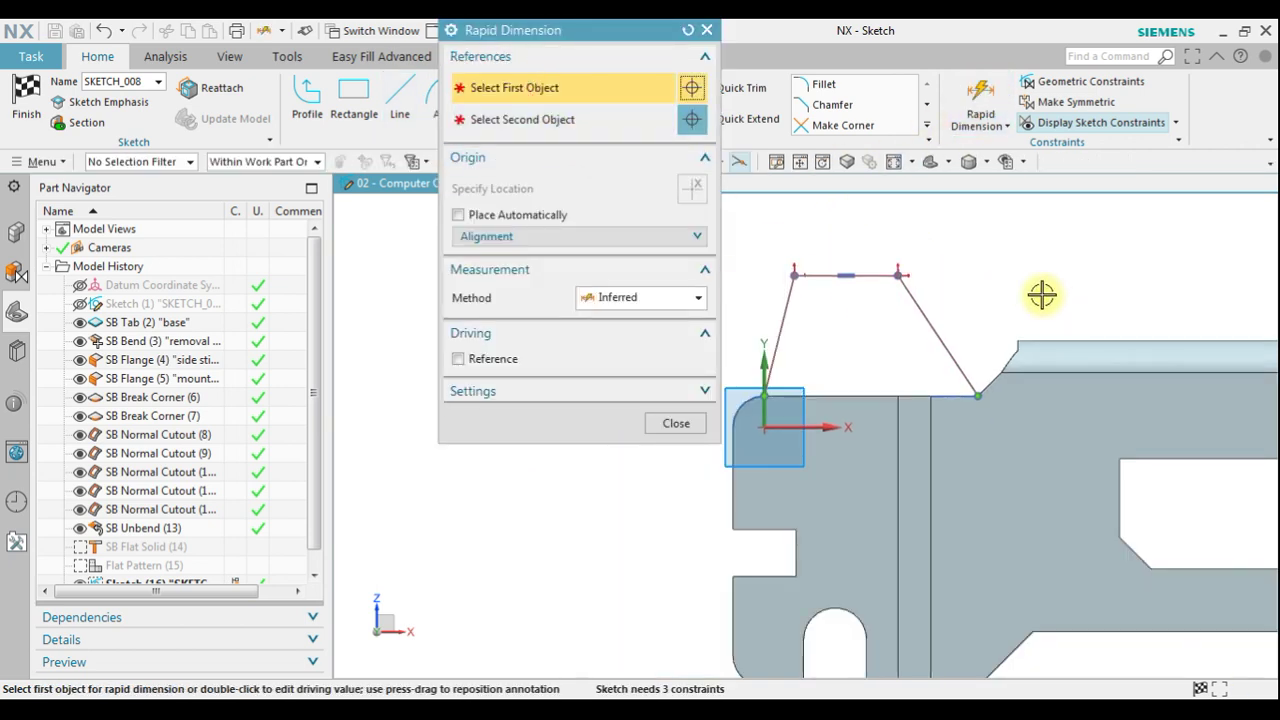
scroll(865, 270, up, 2)
click(869, 283)
click(858, 476)
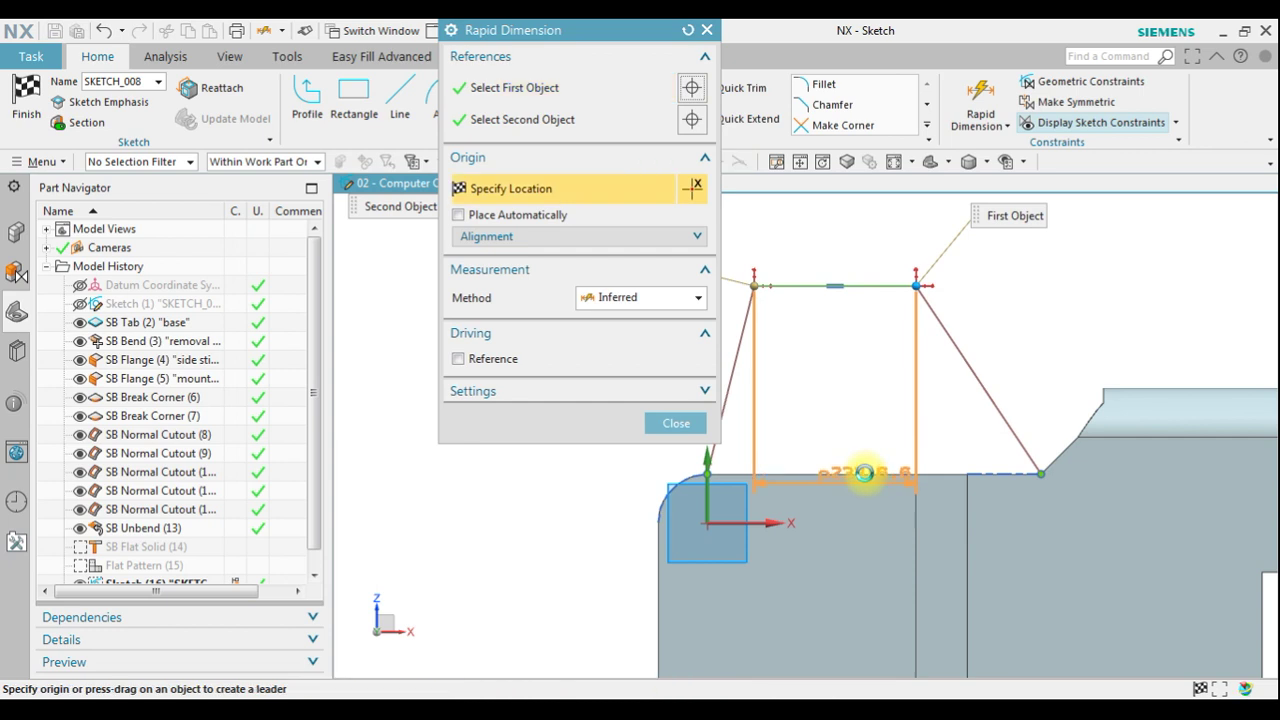
click(908, 477)
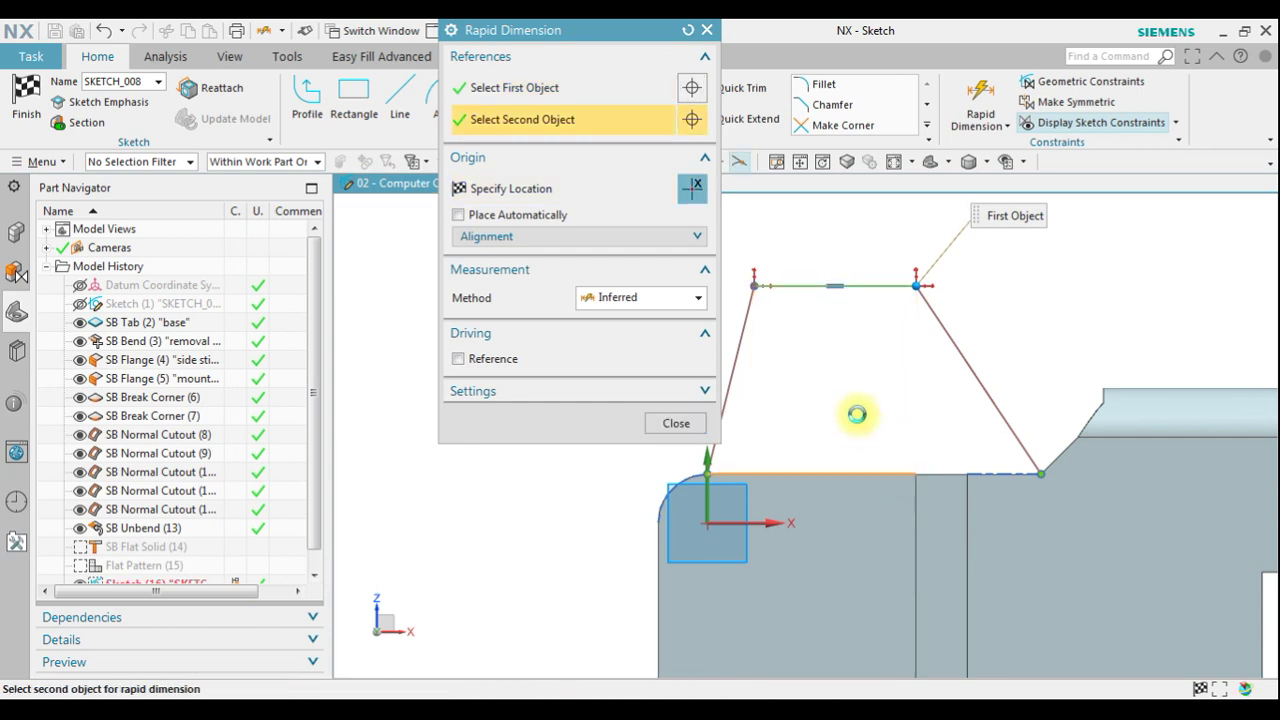
click(1010, 305)
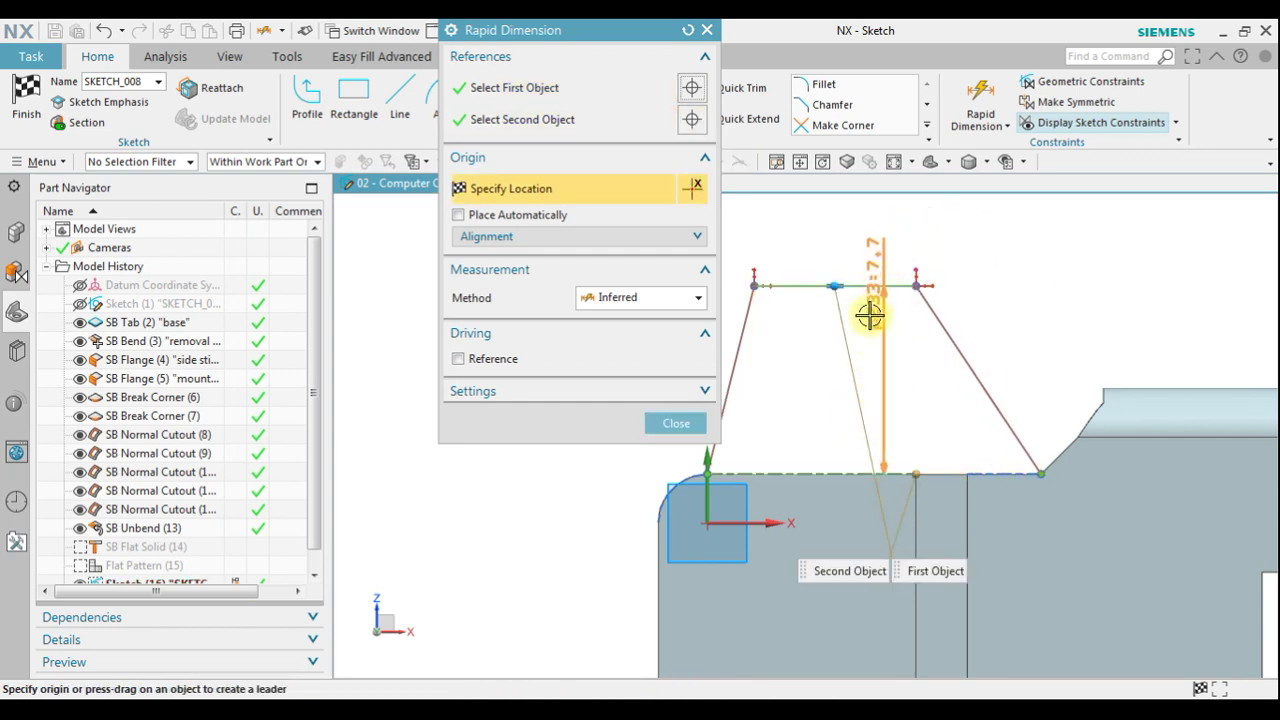
click(872, 369)
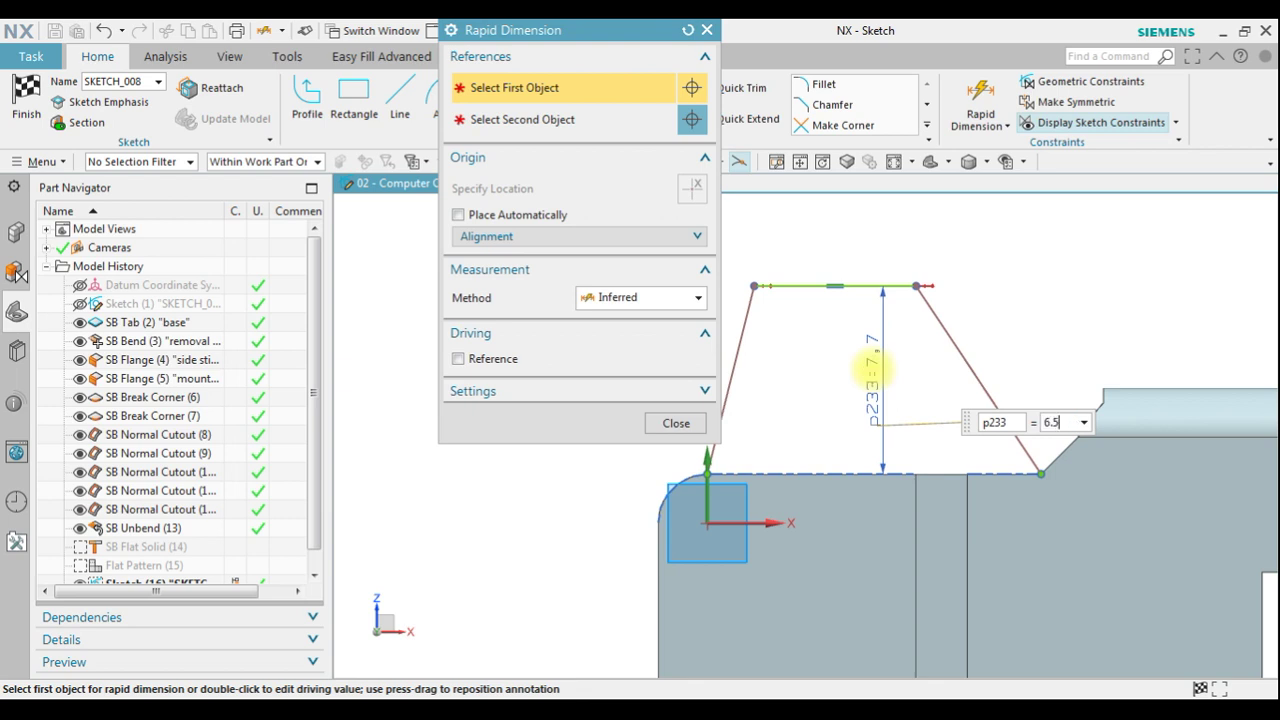
text(5.5)
key(Return)
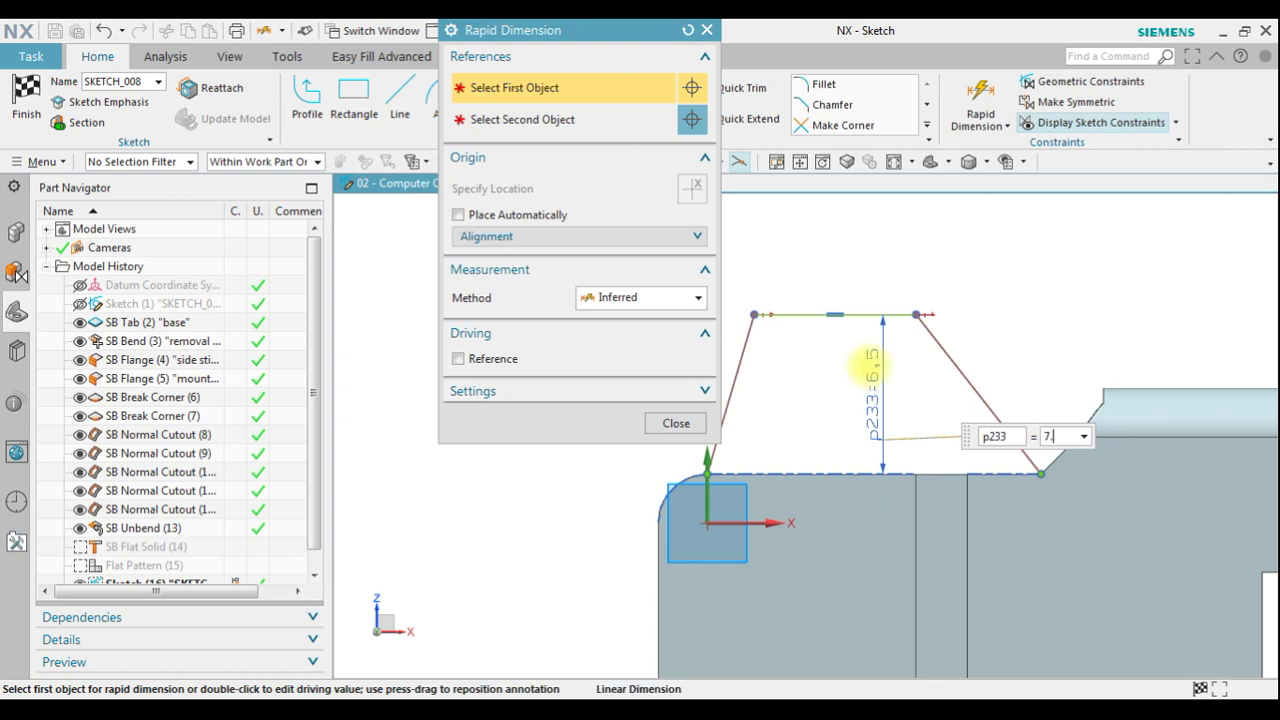
key(Return)
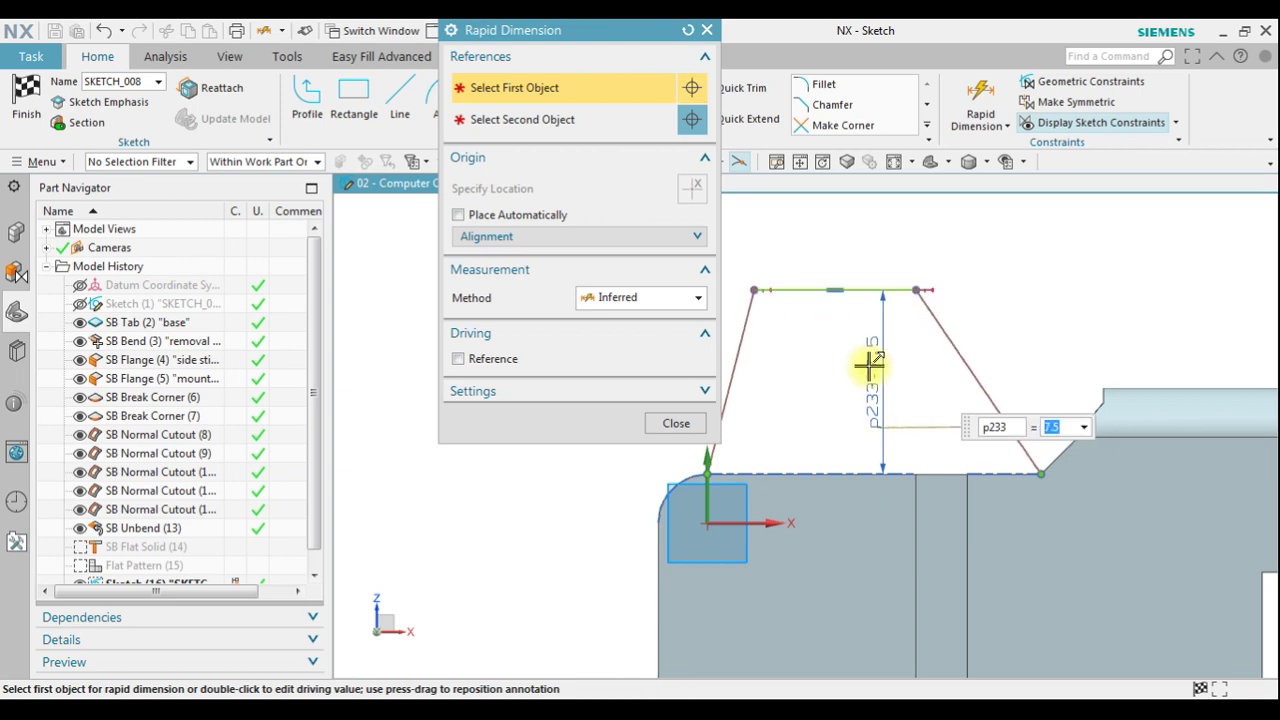
Add a 65° angular dimension between the tab's left side and the flange edge.
click(648, 298)
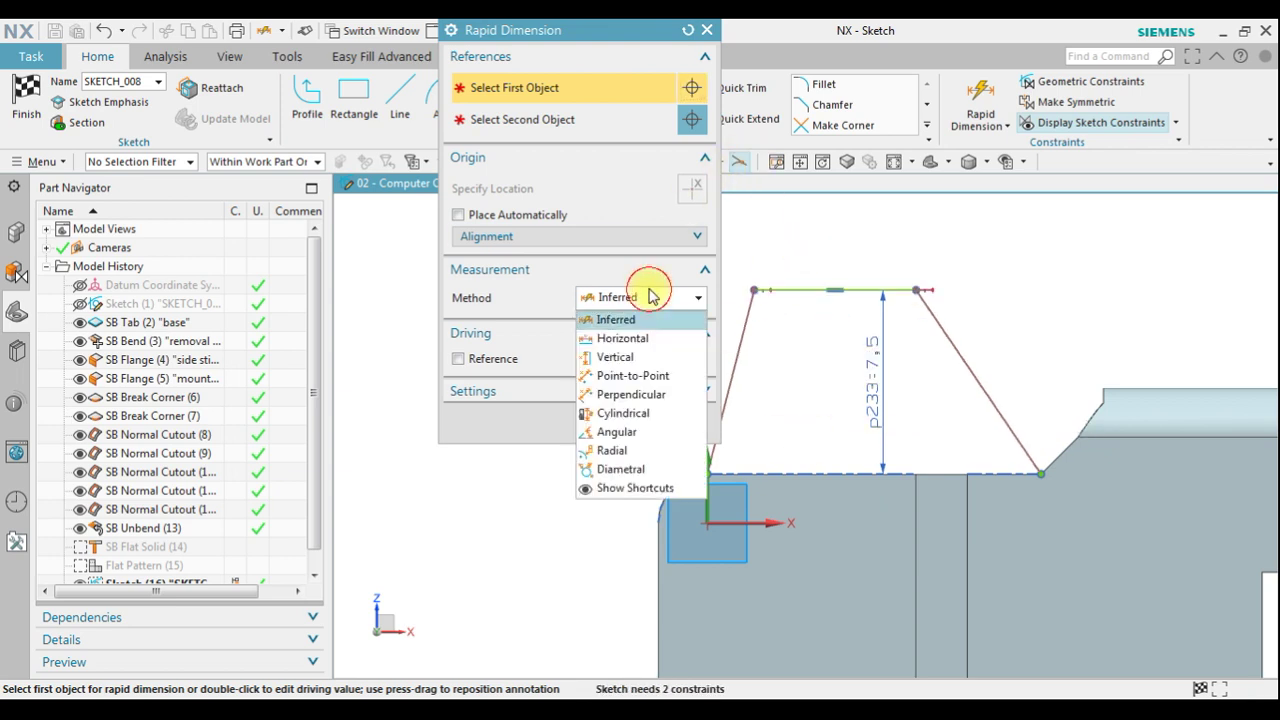
click(655, 431)
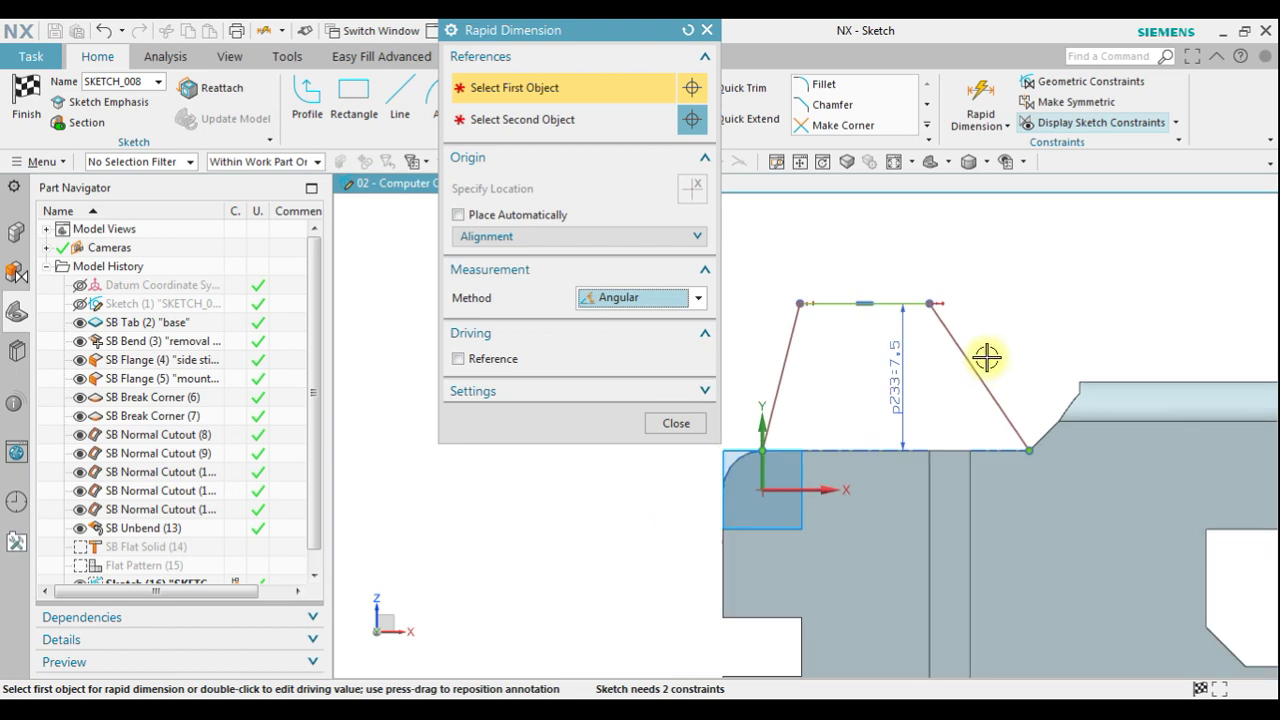
drag(640, 37, 407, 142)
scroll(829, 414, up, 3)
click(806, 400)
click(867, 491)
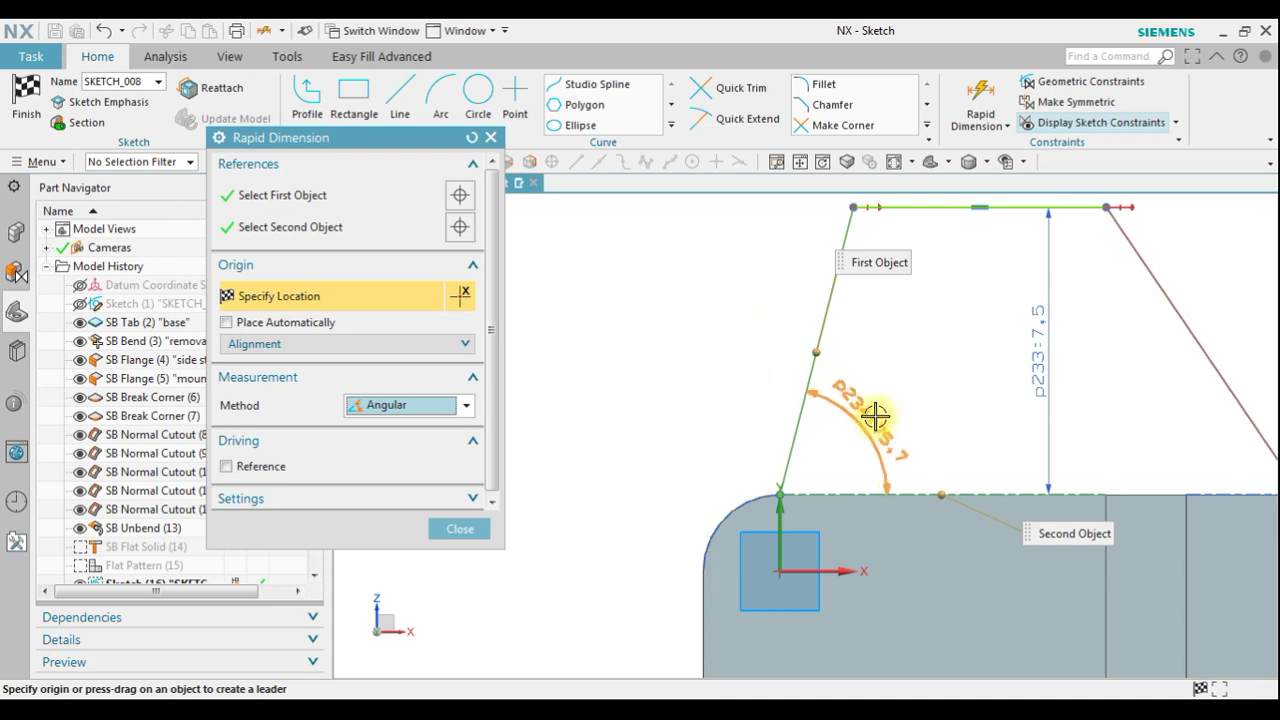
click(890, 389)
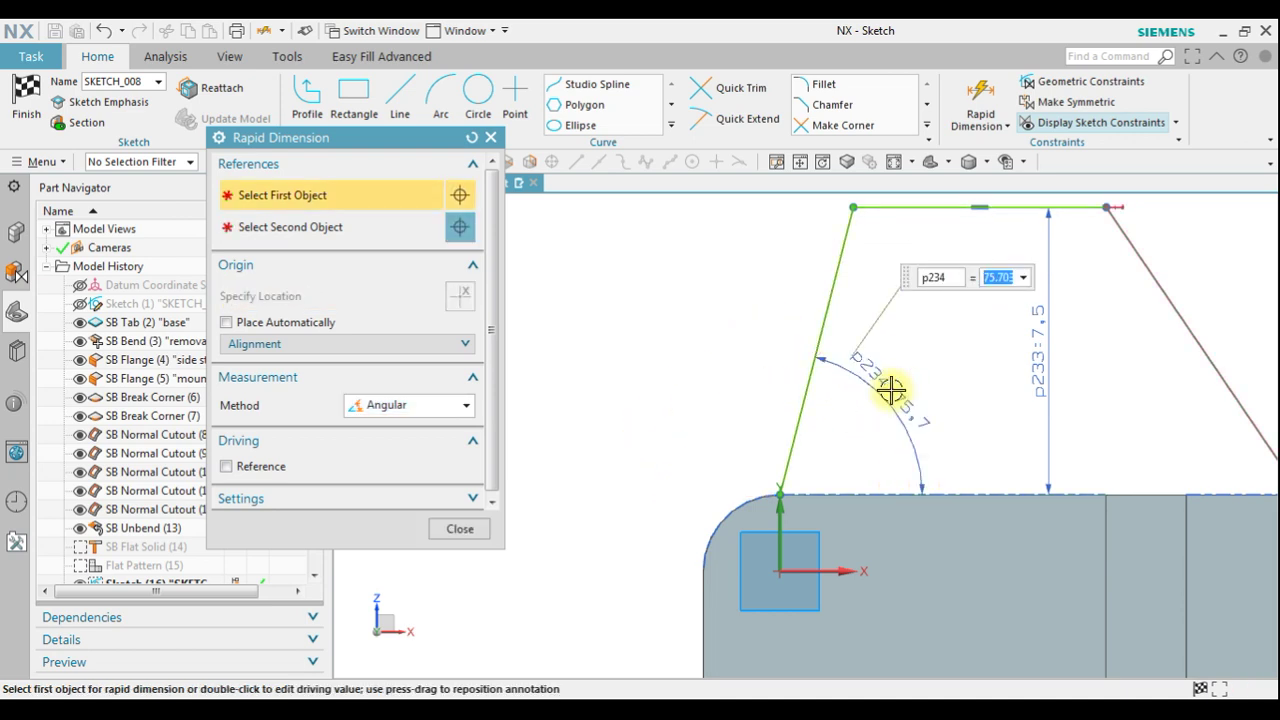
text(65)
key(Return)
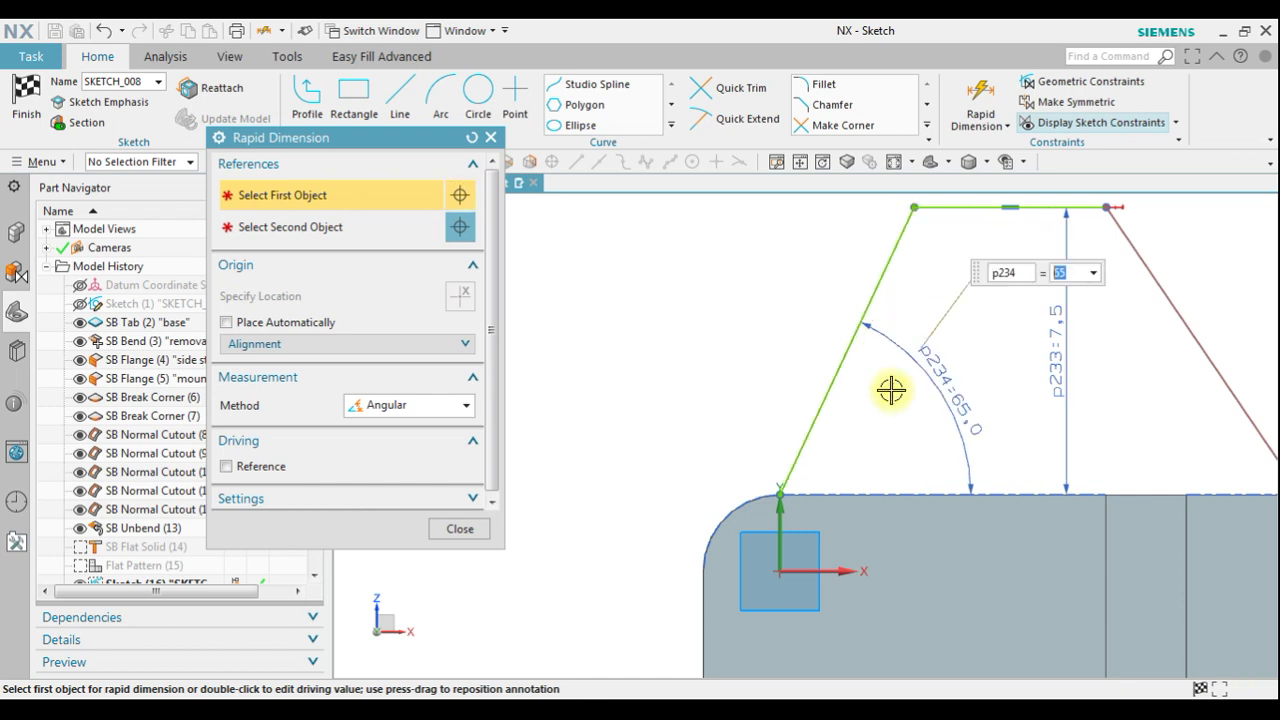
Add a horizontal 5.0 width dimension to the tab's top line.
scroll(789, 426, down, 3)
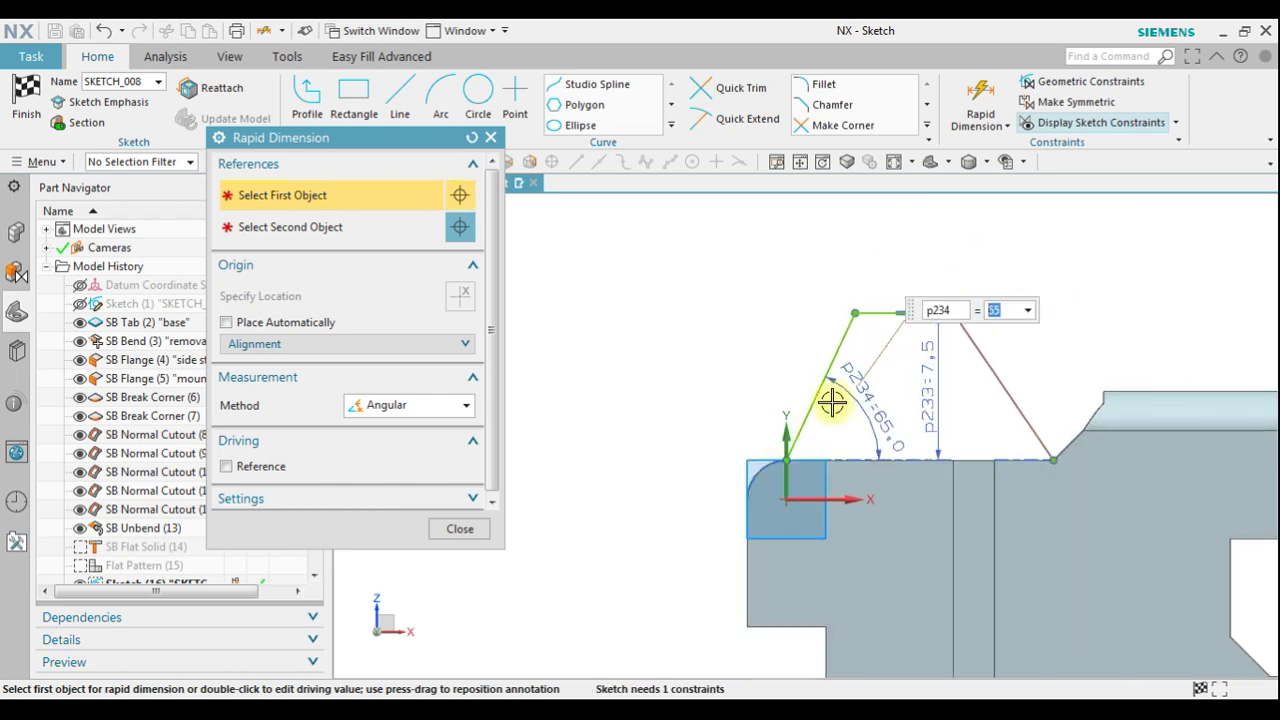
click(438, 404)
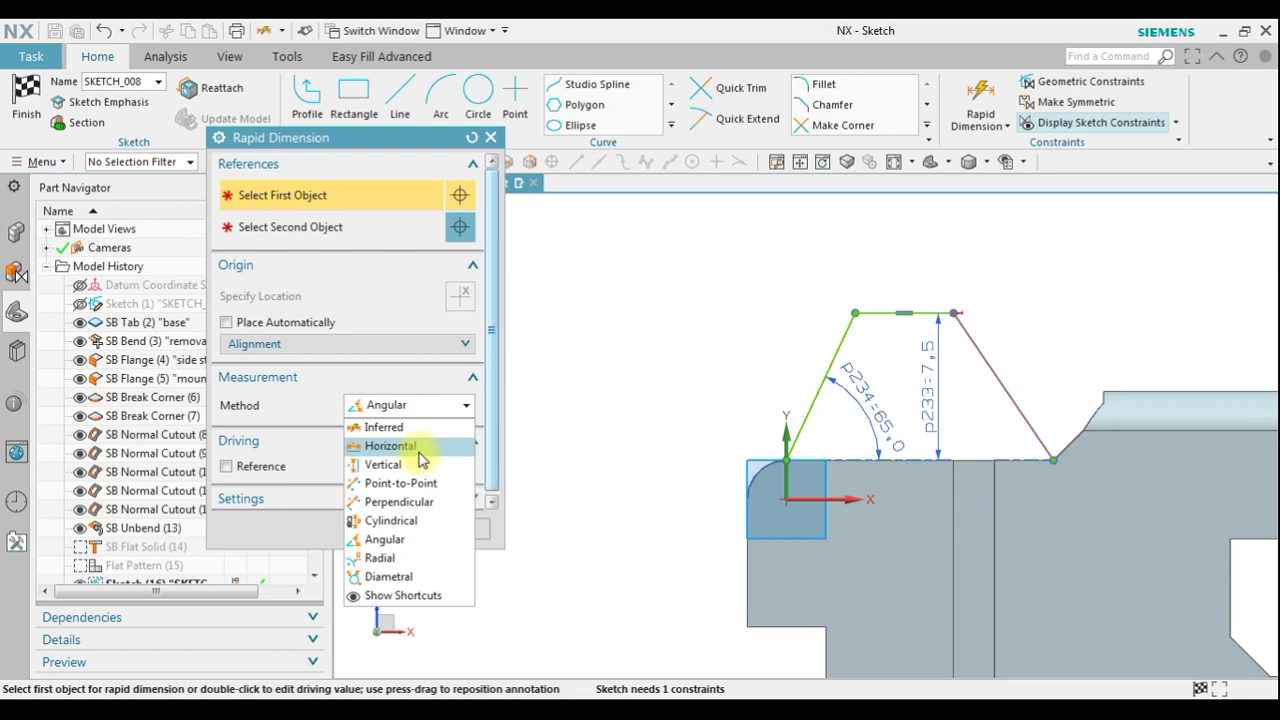
click(420, 458)
scroll(1030, 250, up, 2)
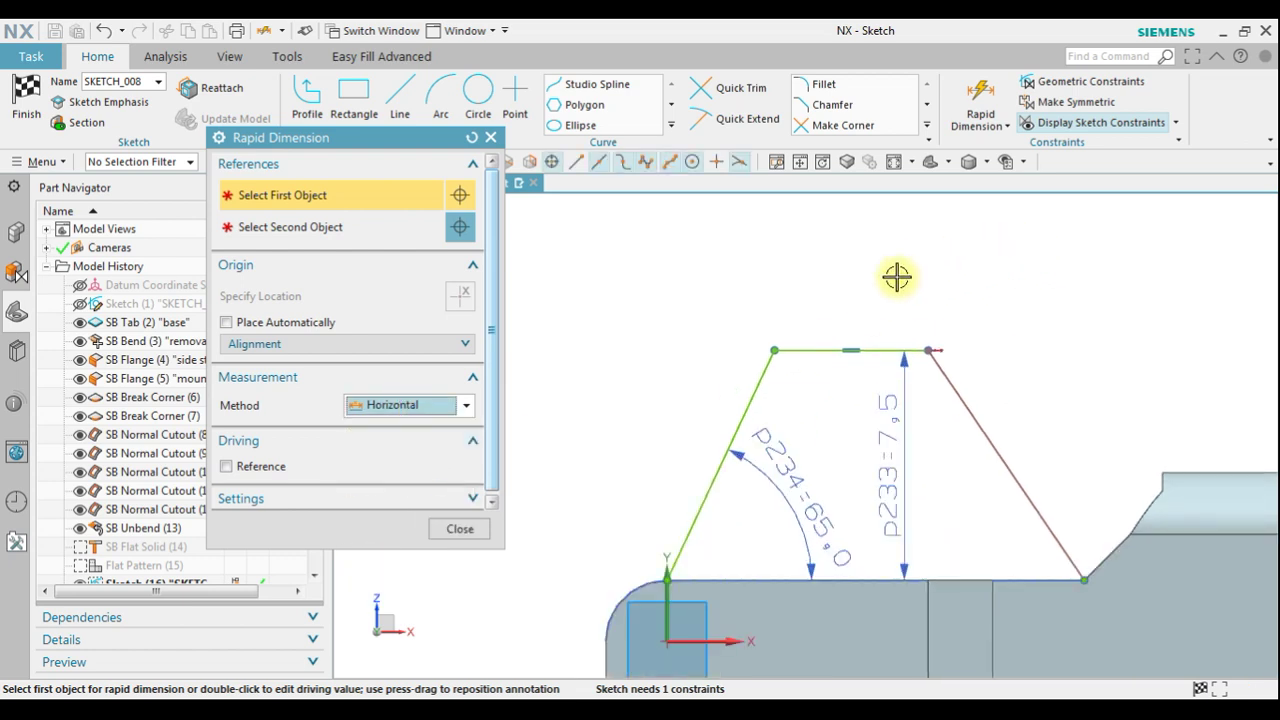
click(815, 338)
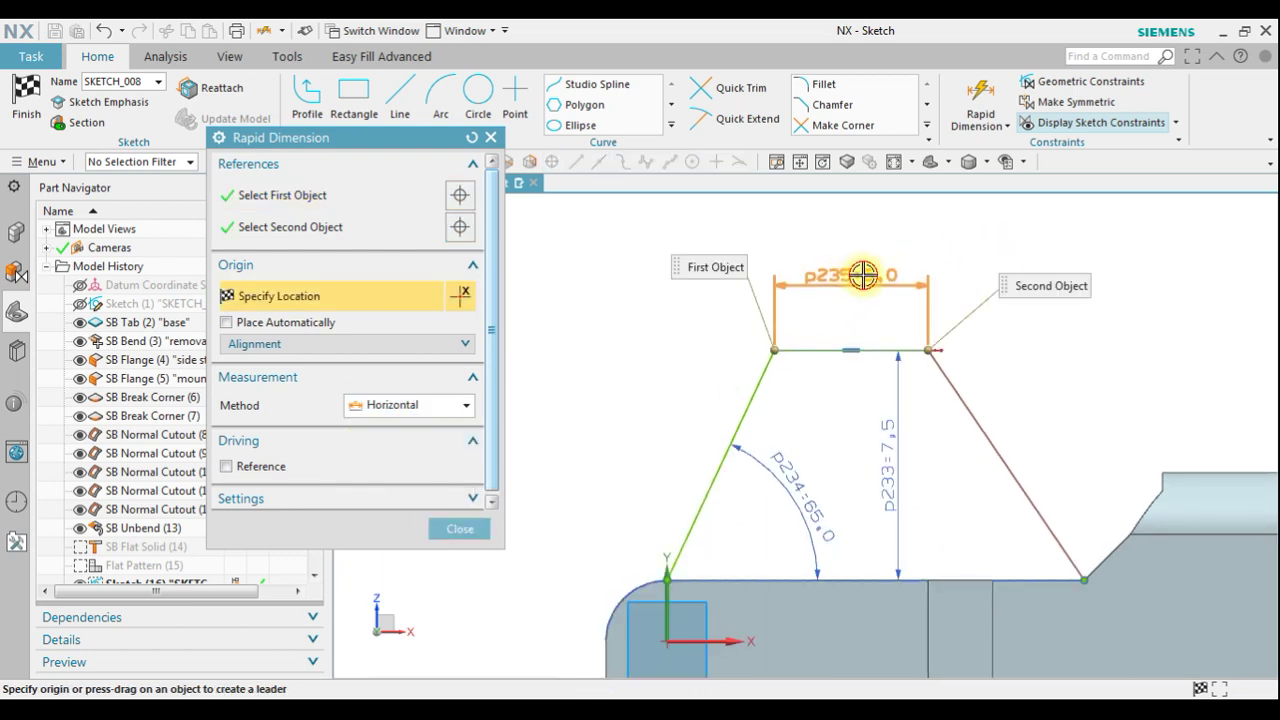
click(868, 287)
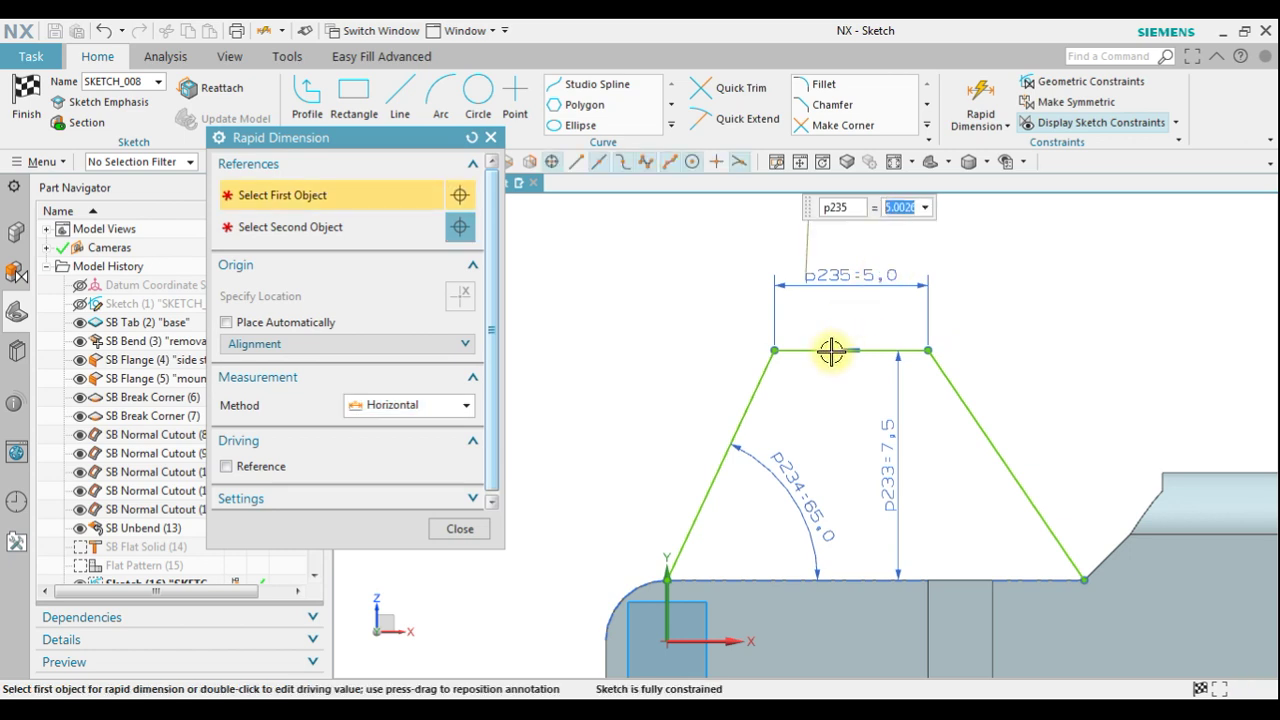
Close dimensioning and finish the tab sketch.
click(460, 529)
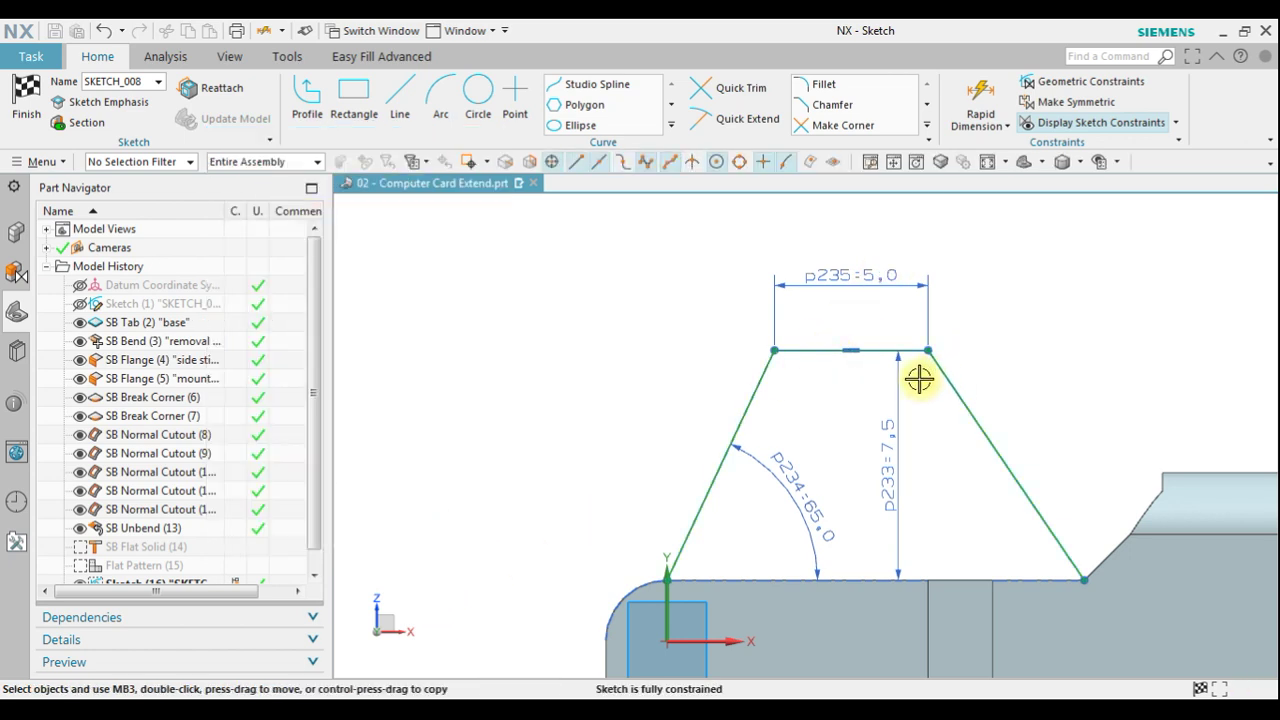
scroll(722, 341, down, 2)
scroll(722, 341, down, 3)
mouse_move(903, 326)
middle_down()
mouse_move(857, 343)
mouse_move(873, 347)
middle_up()
scroll(894, 286, up, 5)
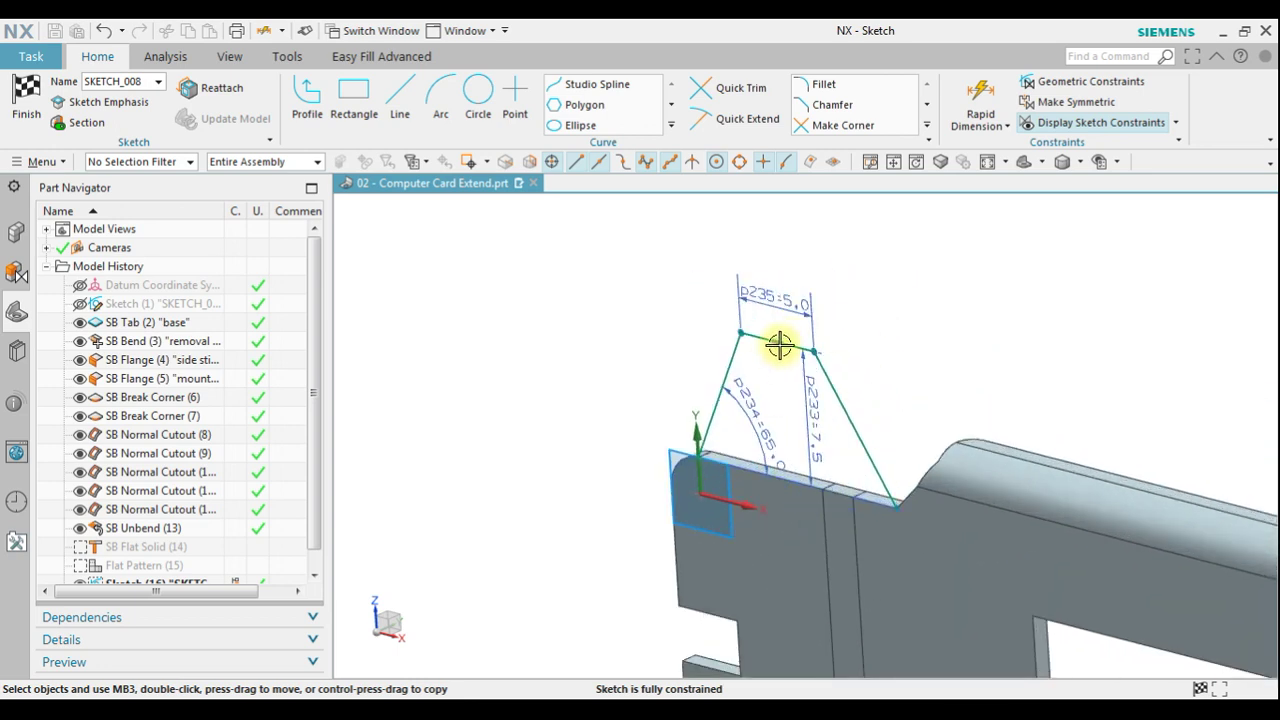
click(27, 95)
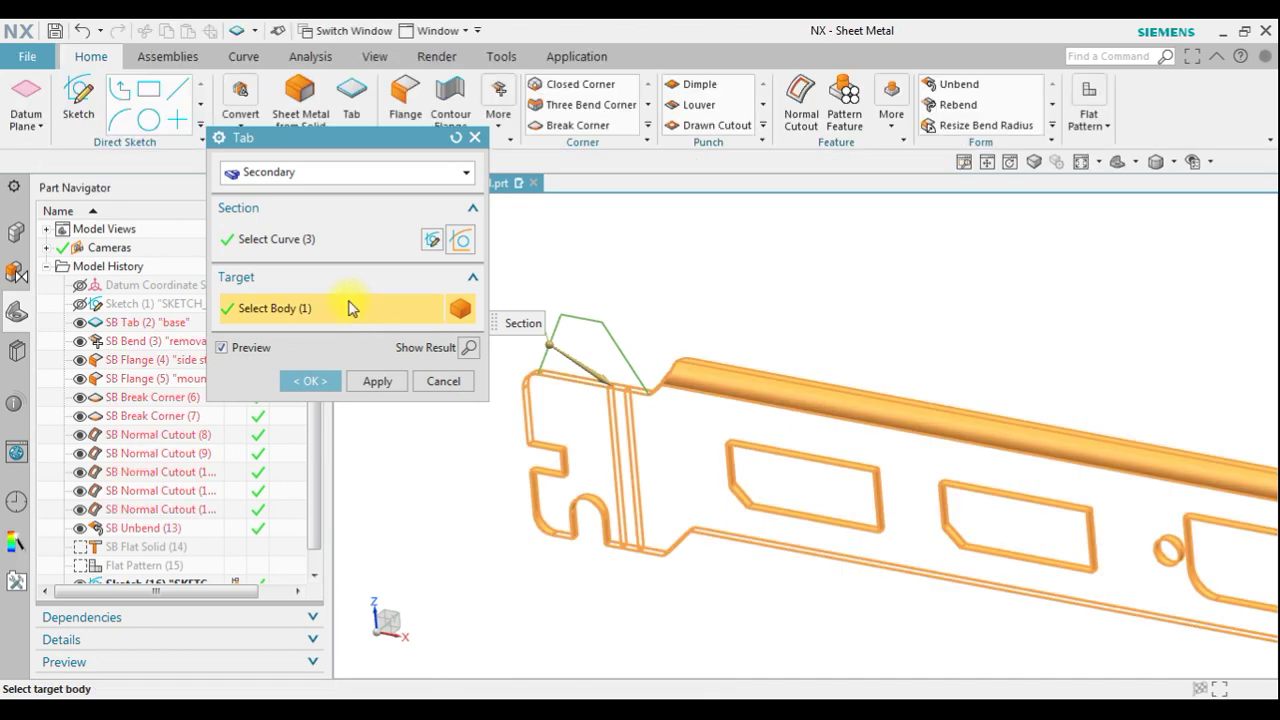
Create the Secondary tab from the sketch curves on the bracket body.
middle_drag(778, 321, 751, 311)
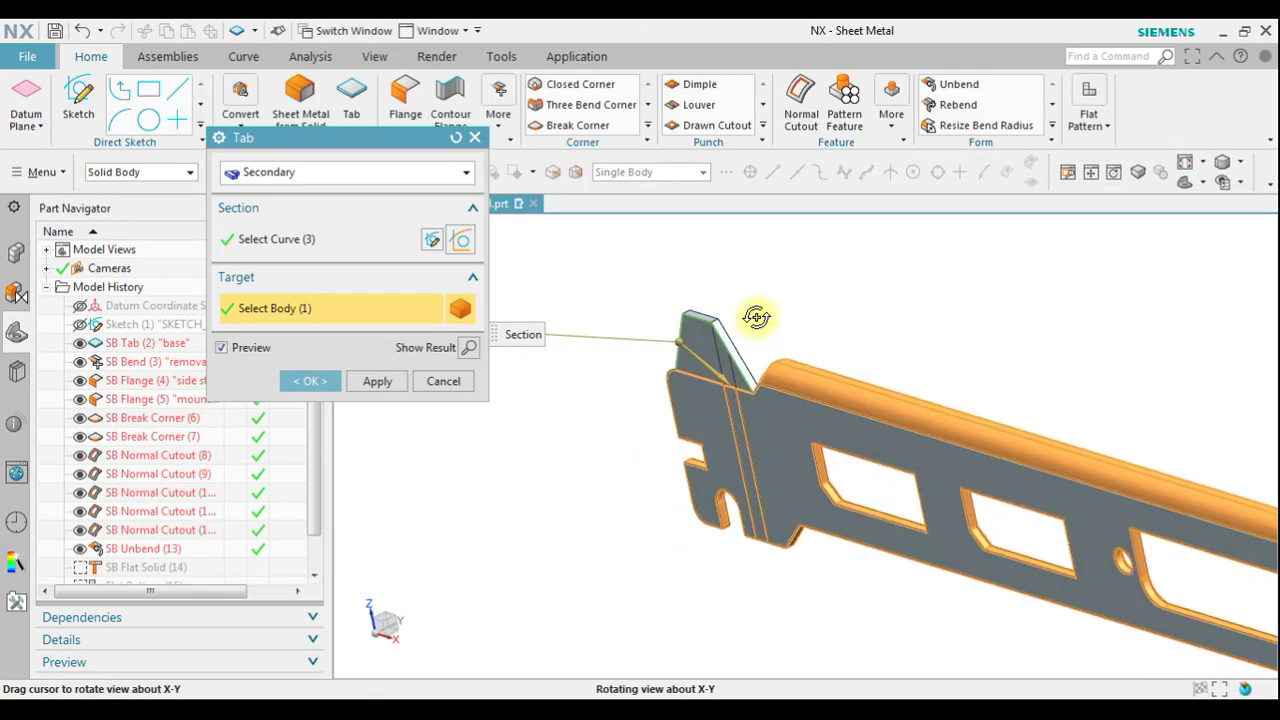
scroll(674, 289, up, 3)
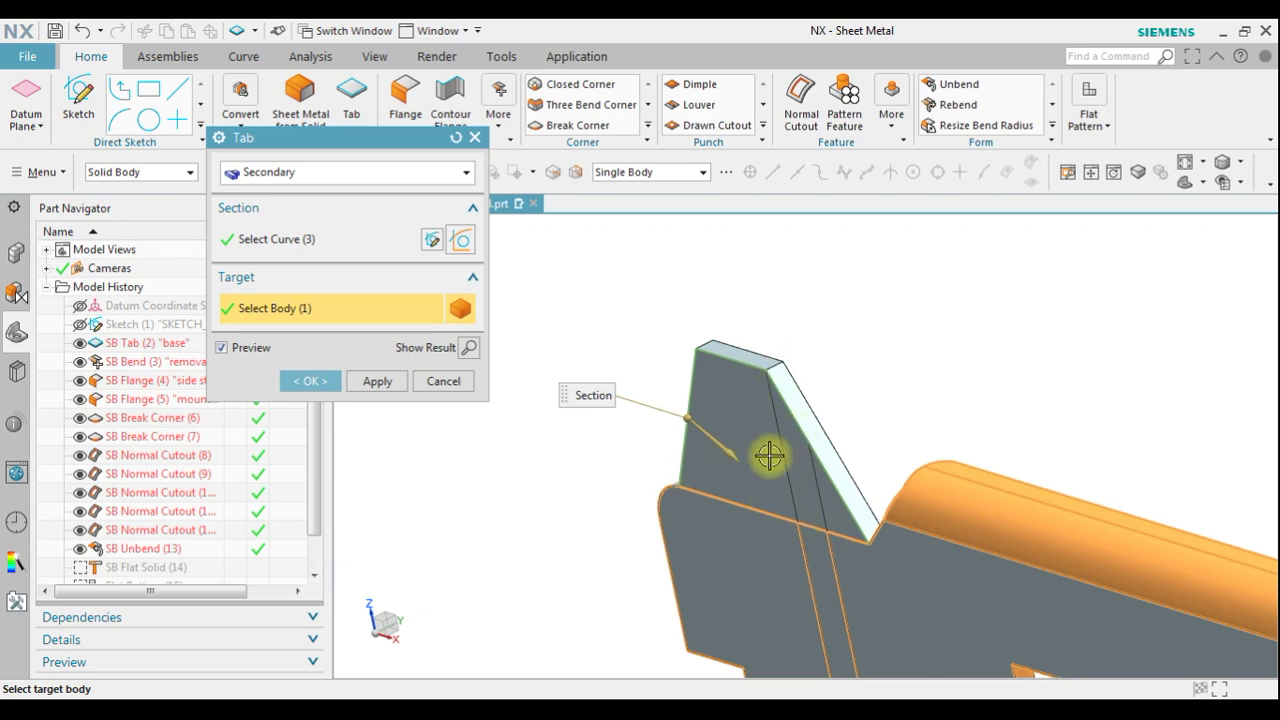
mouse_move(851, 434)
middle_down()
mouse_move(883, 449)
mouse_move(864, 490)
mouse_move(820, 463)
mouse_move(871, 455)
mouse_move(830, 445)
middle_up()
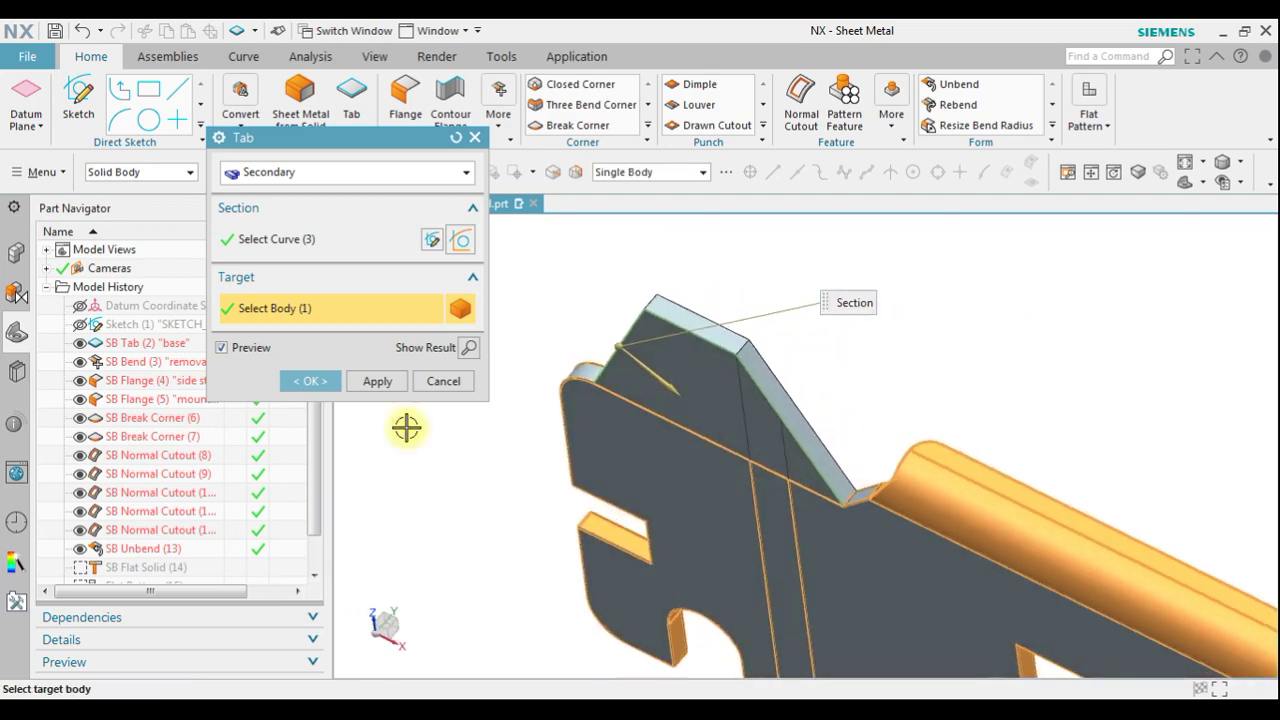
click(305, 380)
middle_drag(620, 440, 801, 411)
Rebend the flattened mounting flange faces so the flange folds back up.
click(1052, 125)
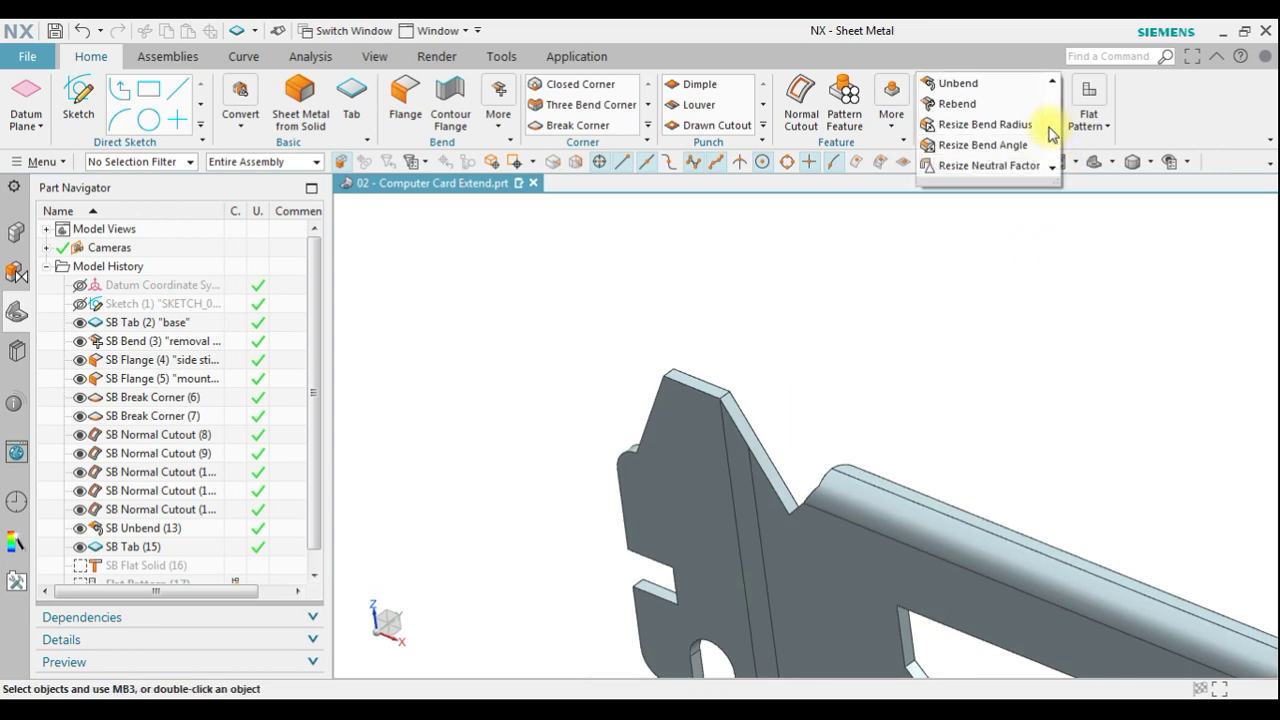
click(958, 104)
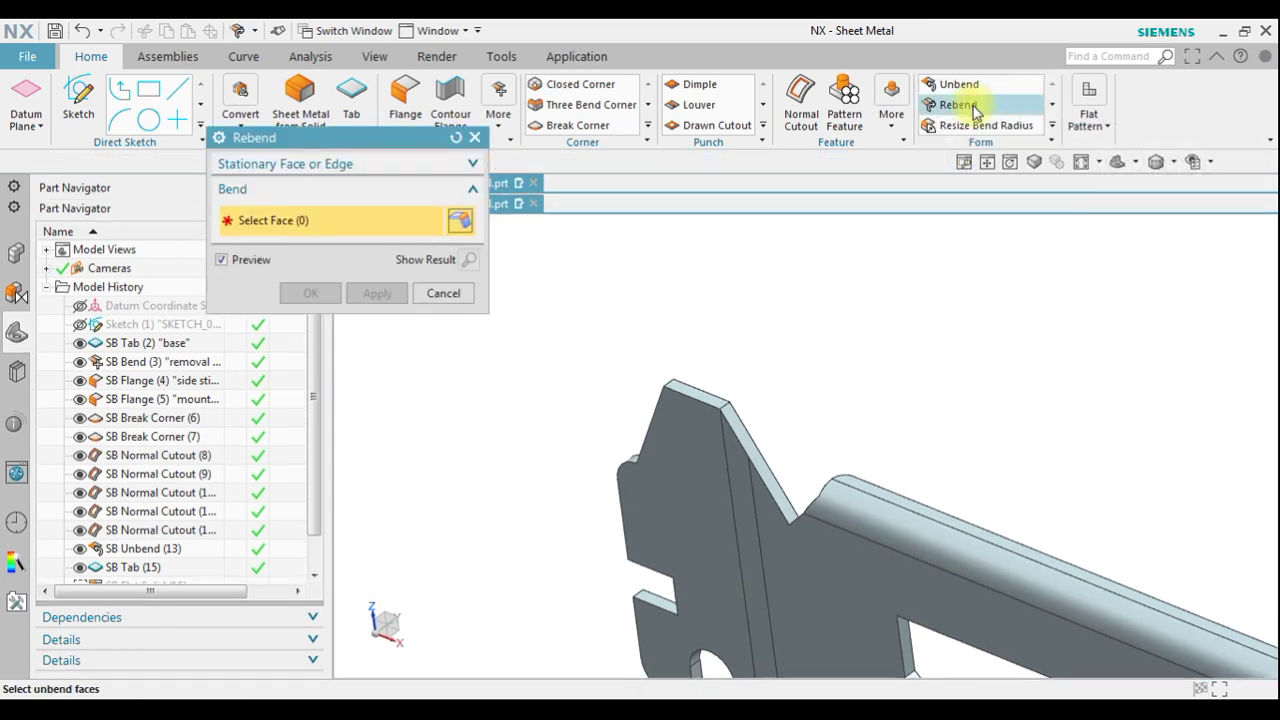
scroll(805, 445, up, 2)
scroll(804, 445, up, 2)
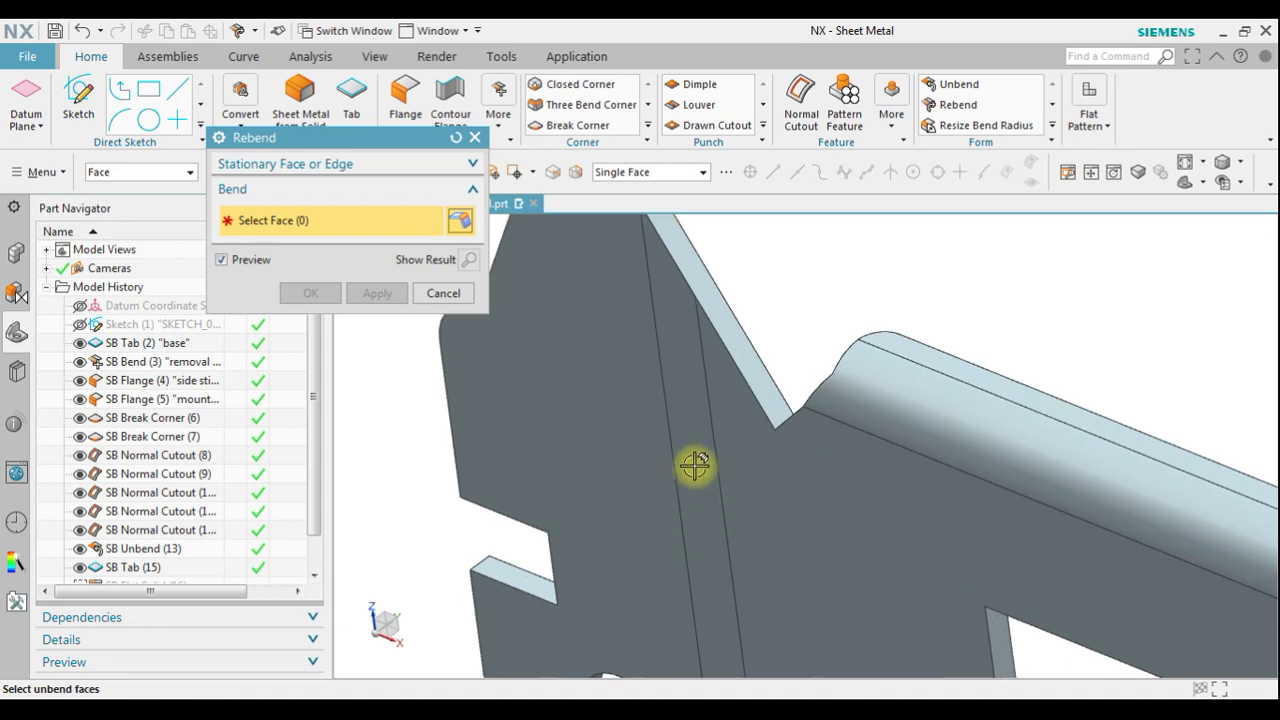
click(685, 403)
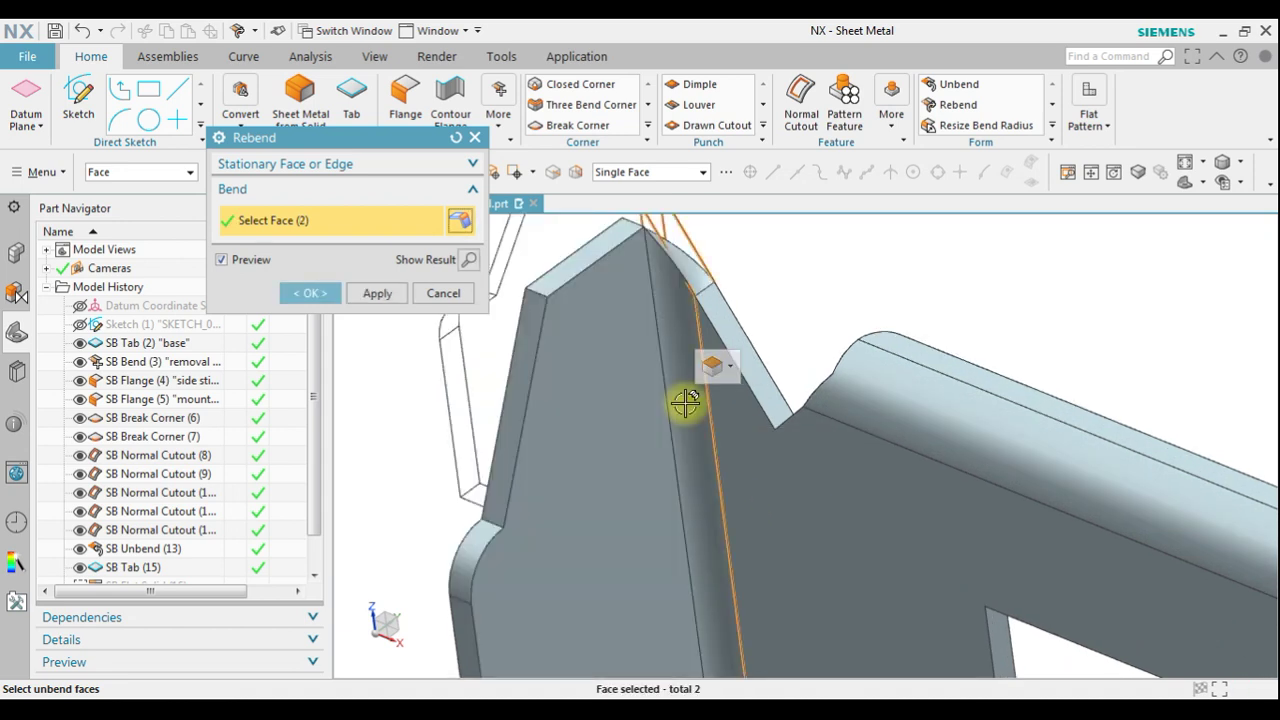
click(327, 296)
middle_drag(766, 380, 894, 454)
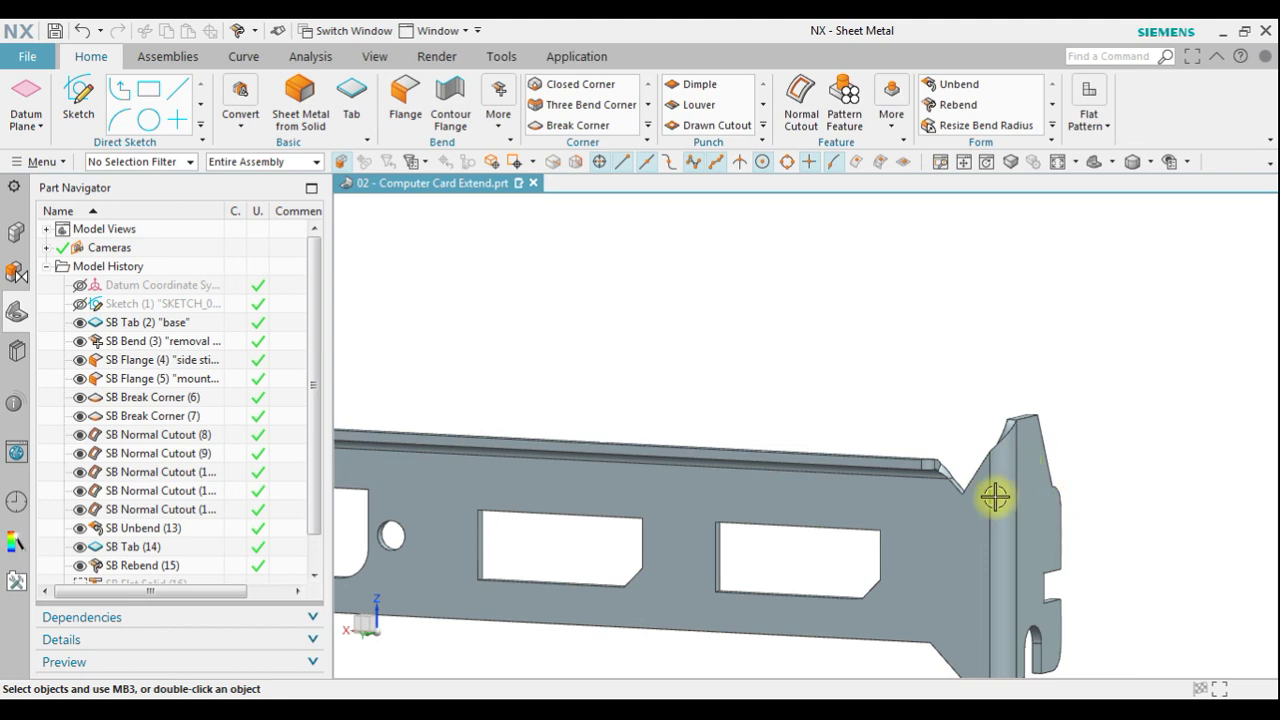
scroll(983, 457, up, 2)
middle_drag(983, 457, 1006, 477)
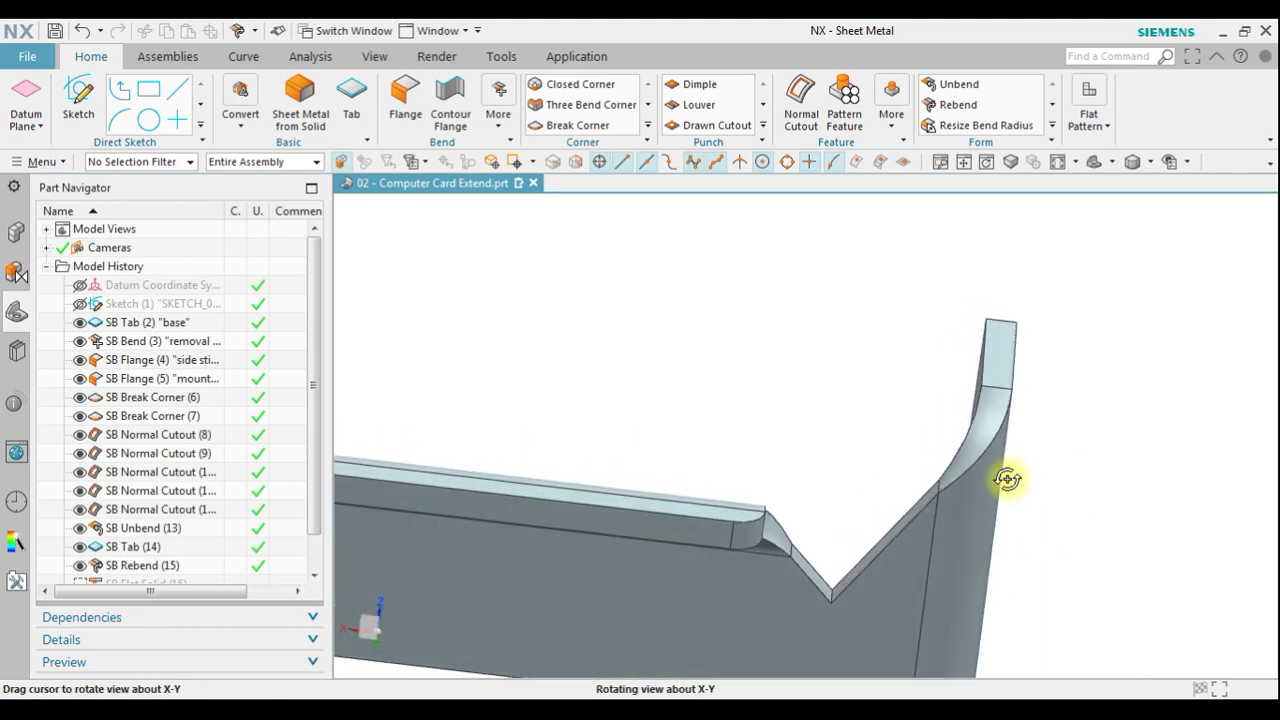
scroll(915, 496, down, 2)
middle_drag(957, 437, 791, 509)
middle_drag(743, 591, 969, 566)
scroll(969, 566, down, 2)
scroll(699, 472, up, 3)
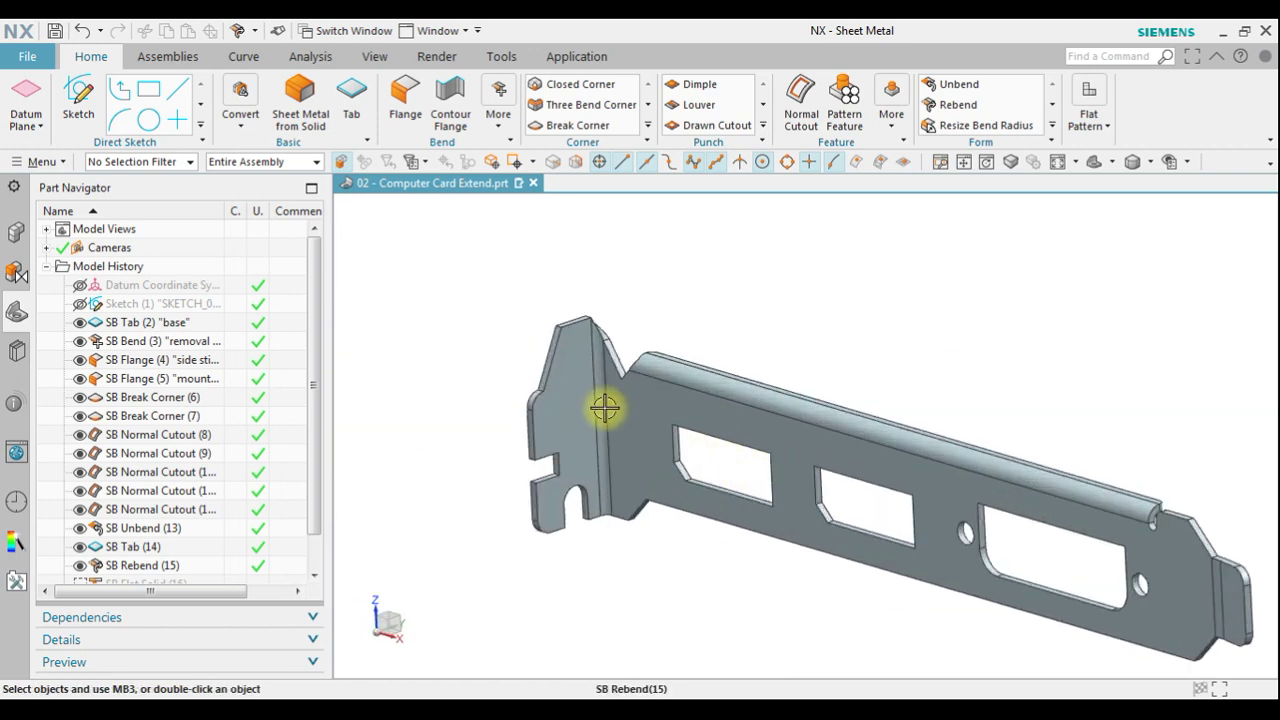